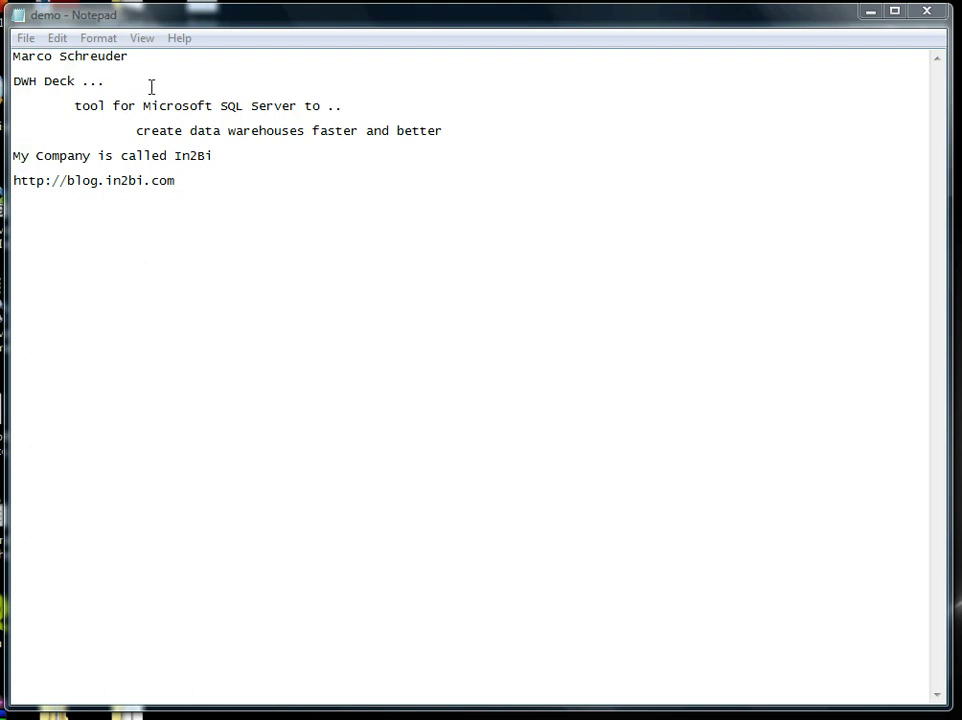
Step: Read through the introductory notes on the DWH Deck tool, the company and its blog address, and close the text file
left_click_drag(75, 104, 336, 105)
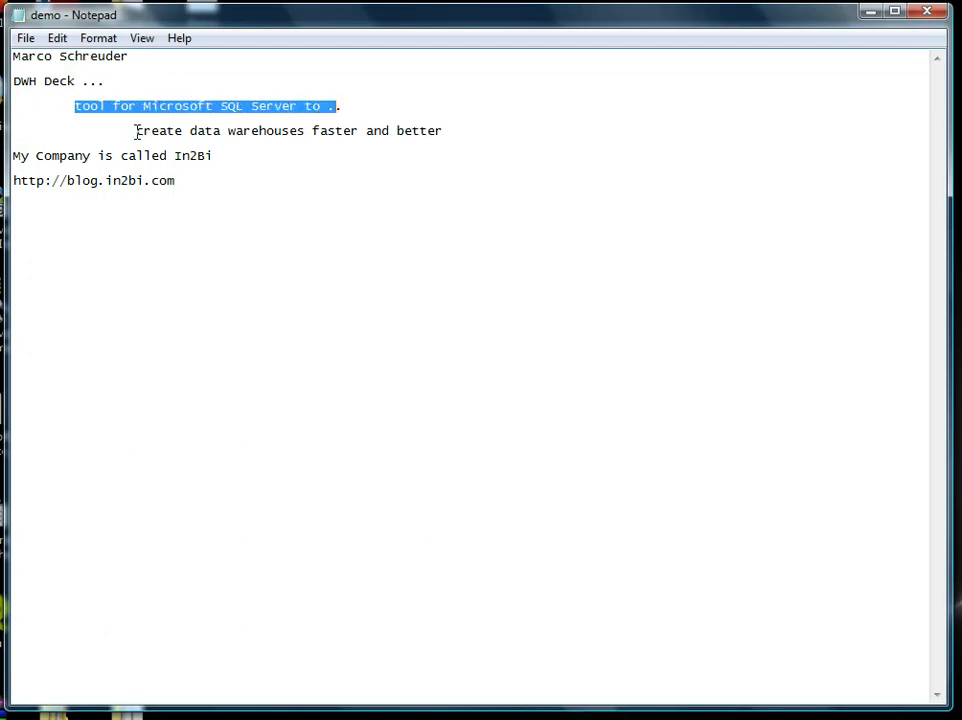
left_click_drag(135, 131, 443, 129)
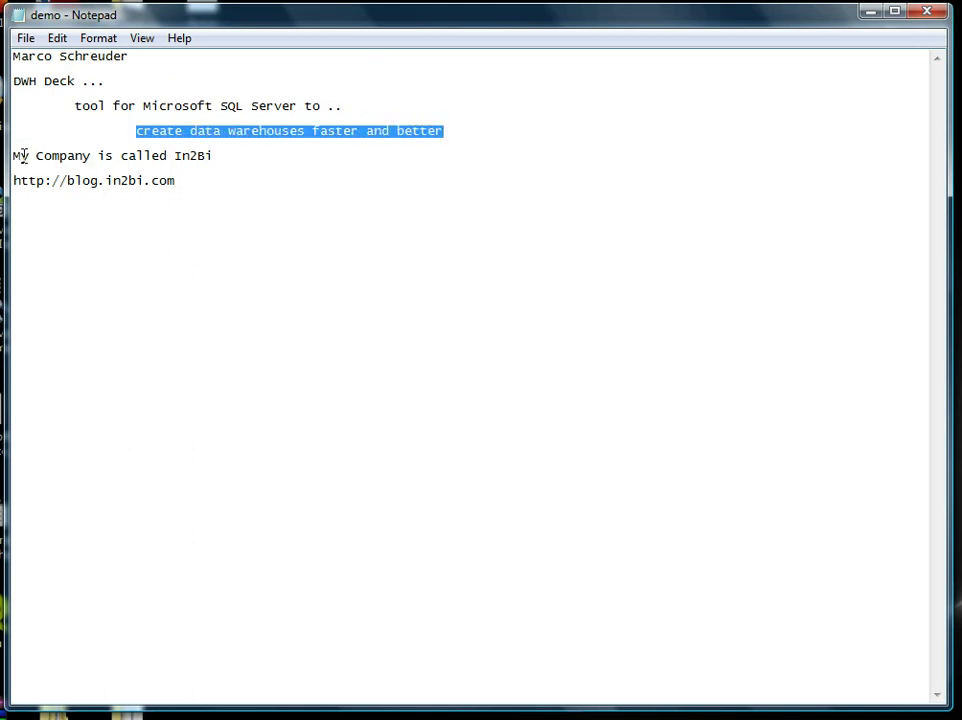
left_click_drag(22, 156, 228, 157)
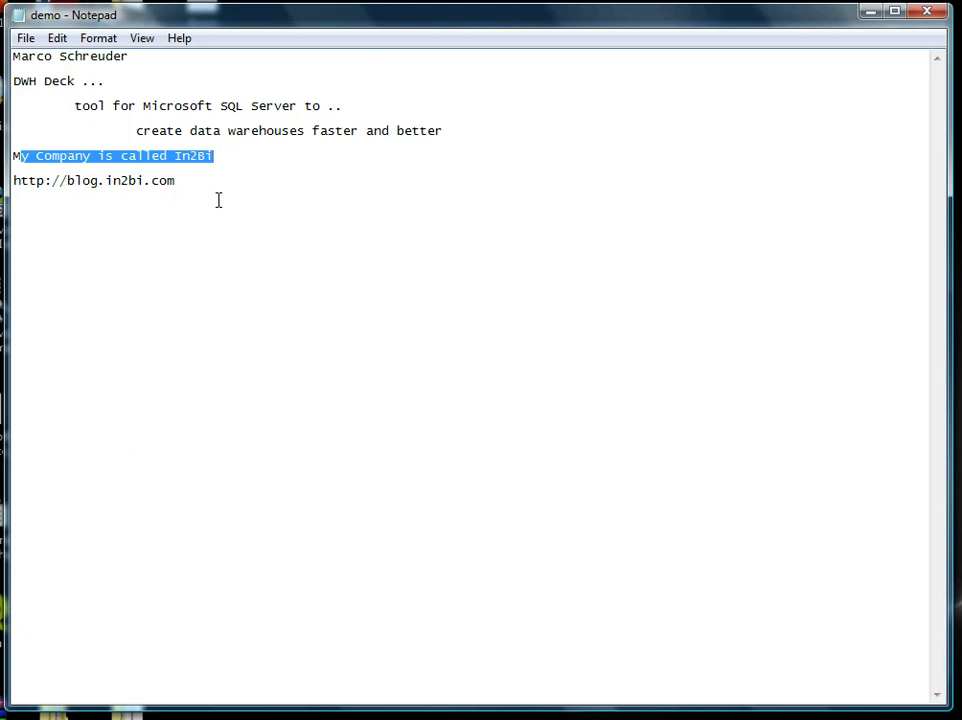
left_click_drag(14, 184, 187, 181)
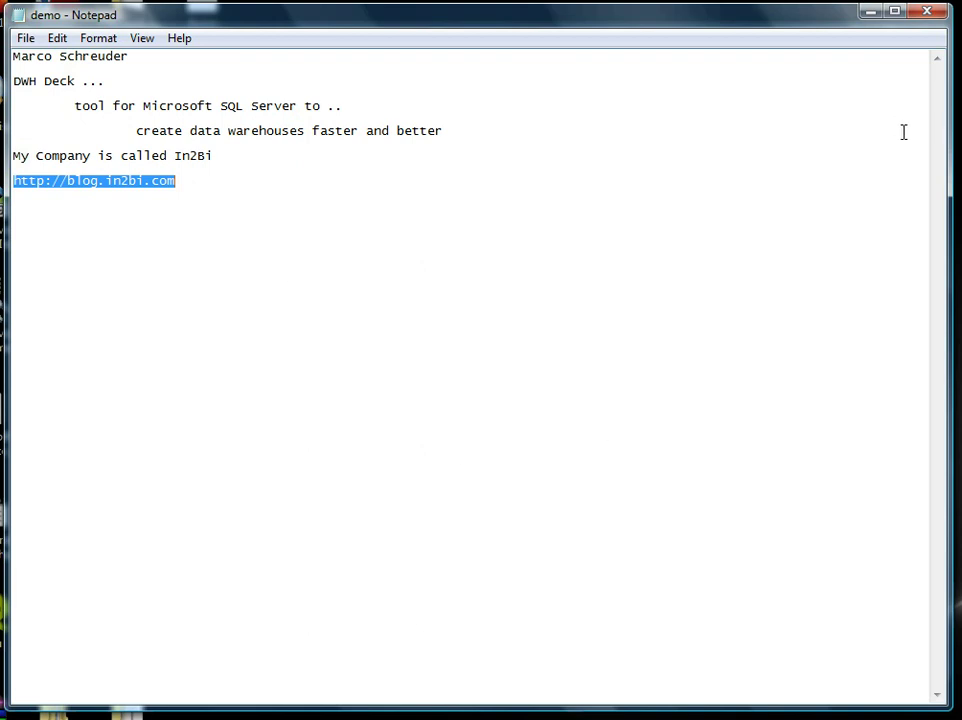
left_click(930, 14)
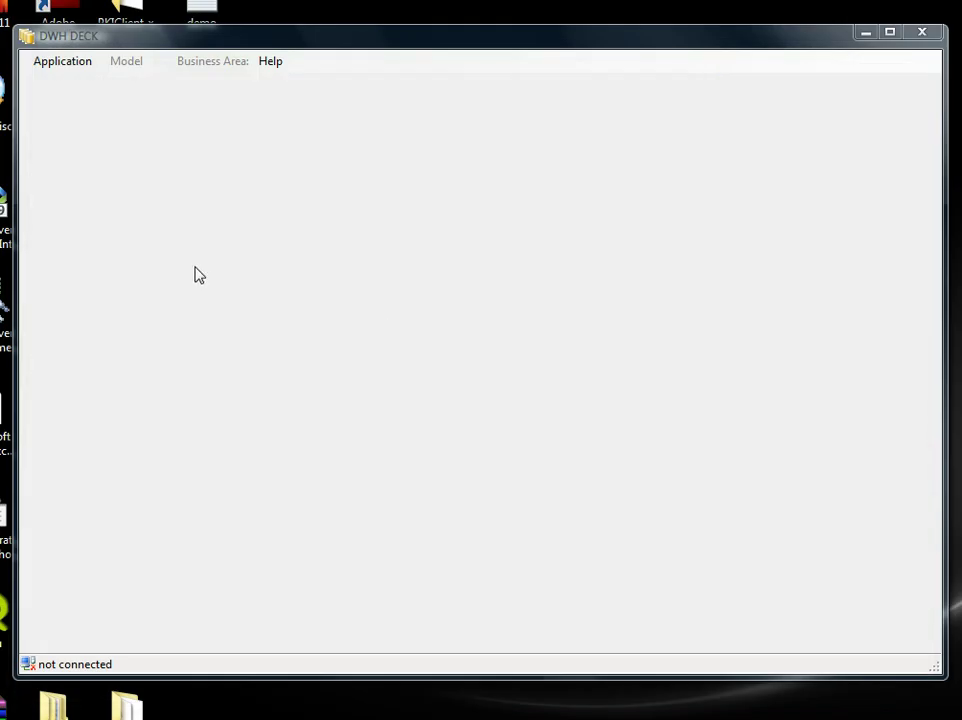
Step: Connect DWH Deck to the preset SQL Server using Windows Authentication
left_click(62, 72)
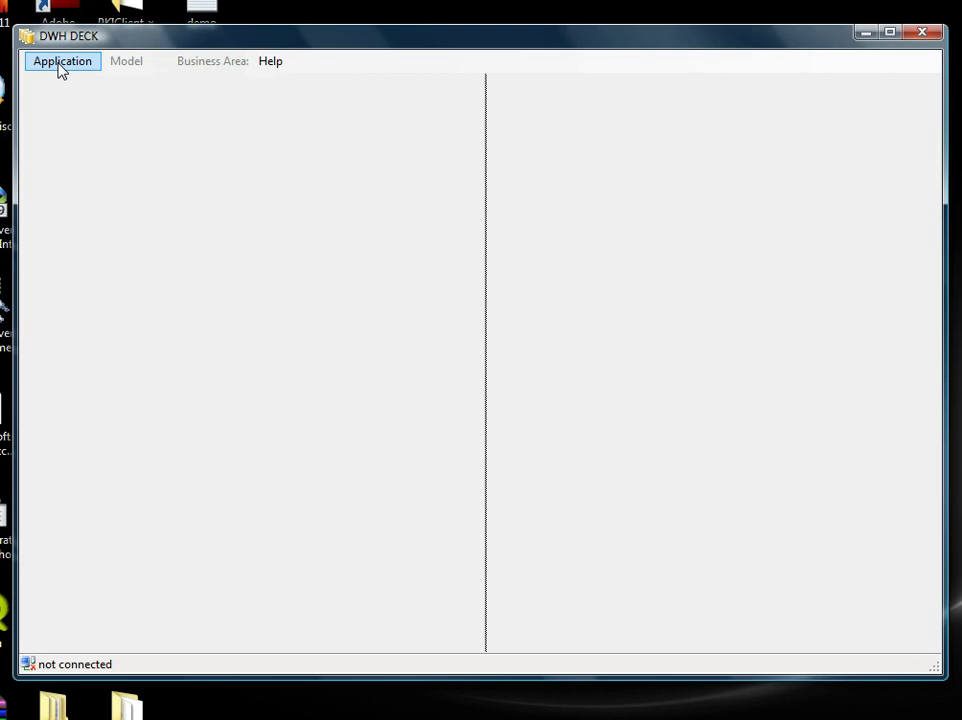
left_click(62, 68)
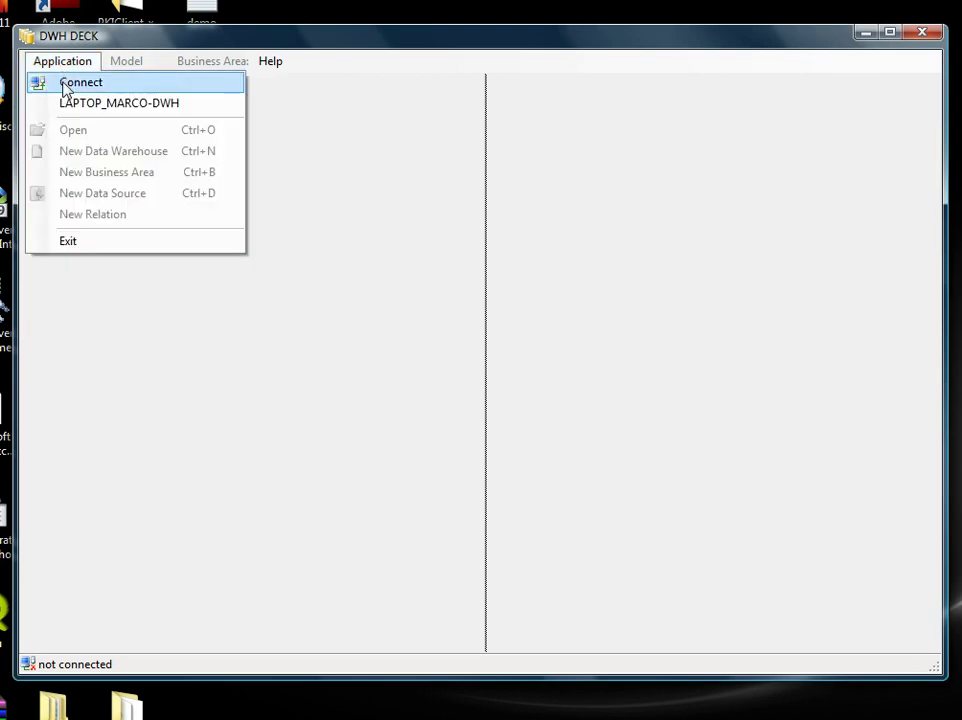
left_click(64, 82)
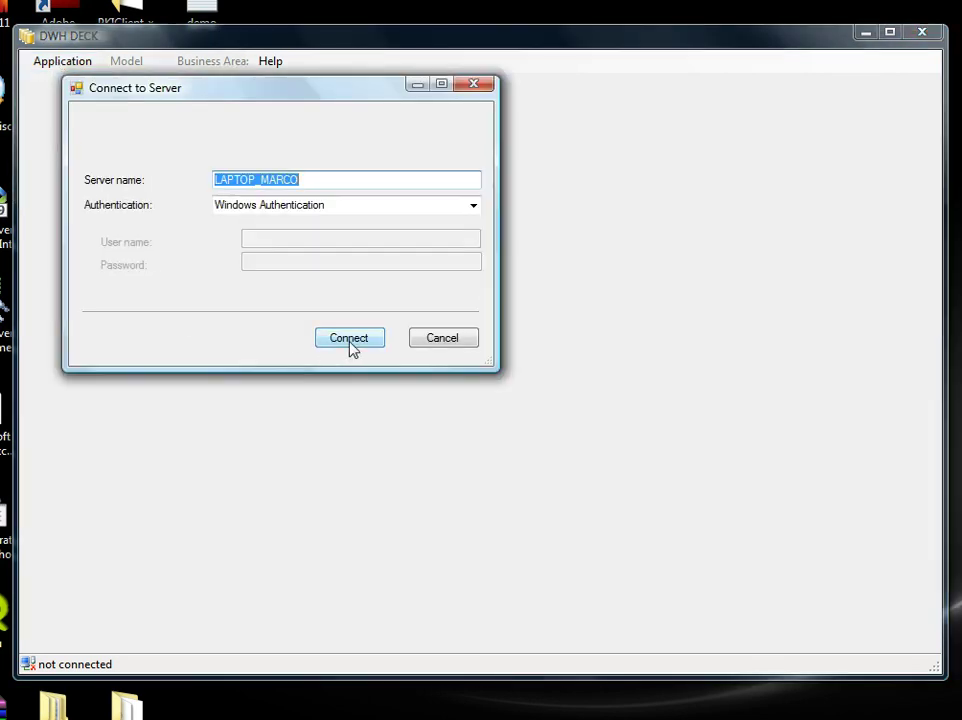
left_click(349, 339)
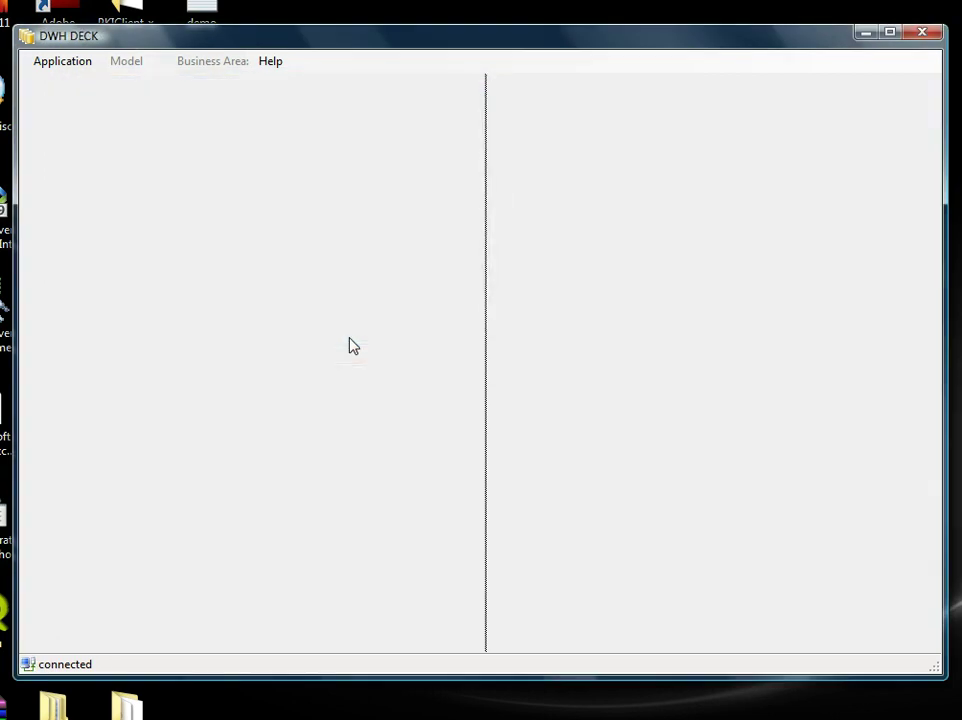
Step: Create a new data warehouse named Demo and close its creation dialog
left_click(62, 70)
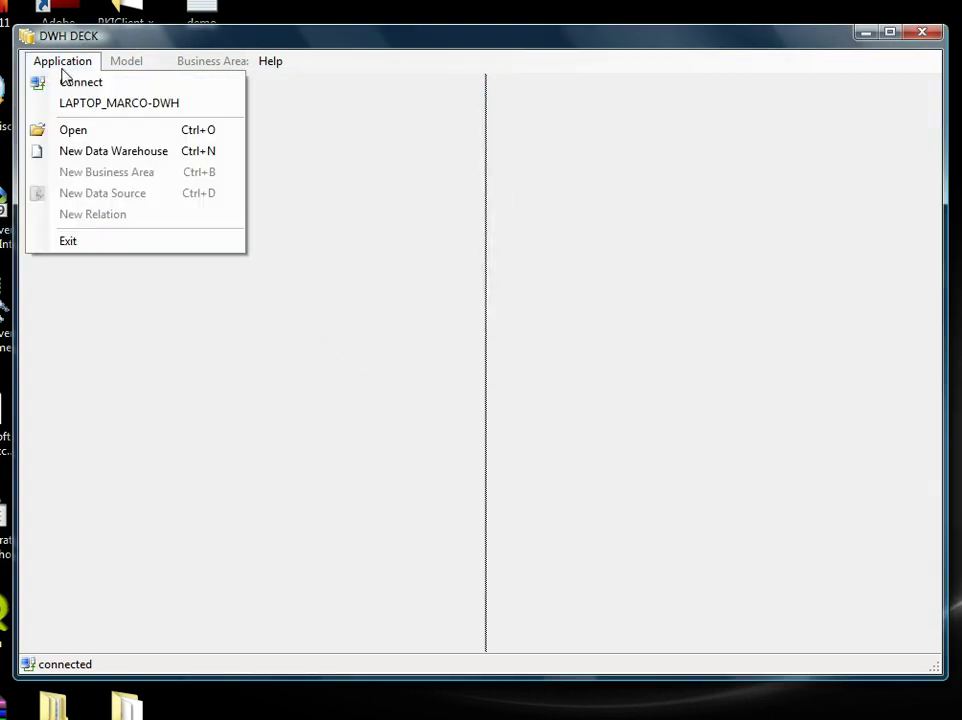
left_click(78, 152)
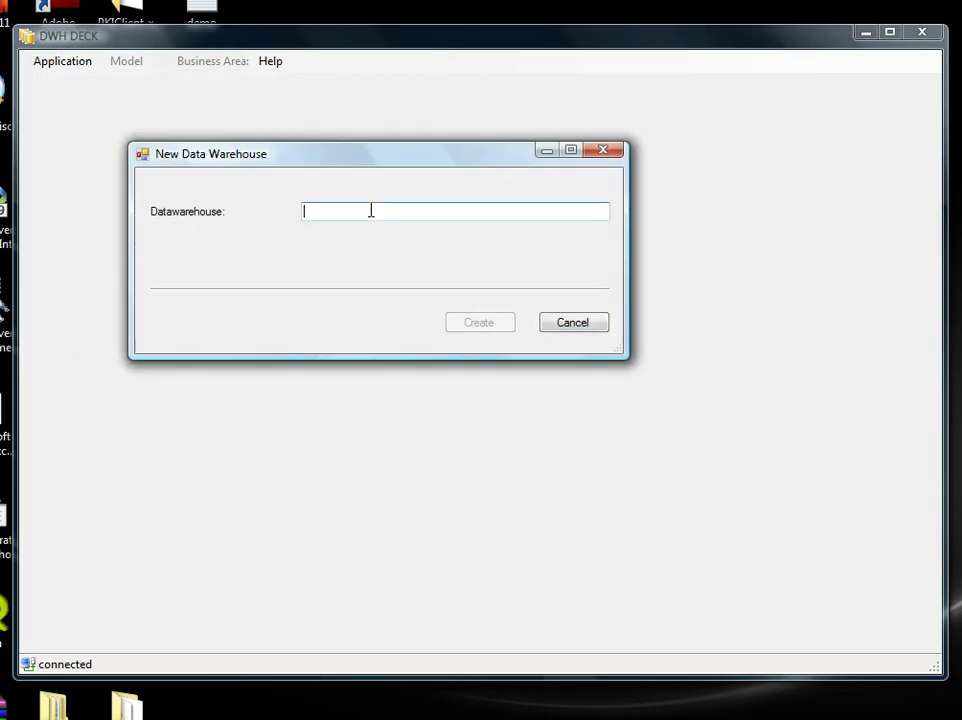
type("Demo")
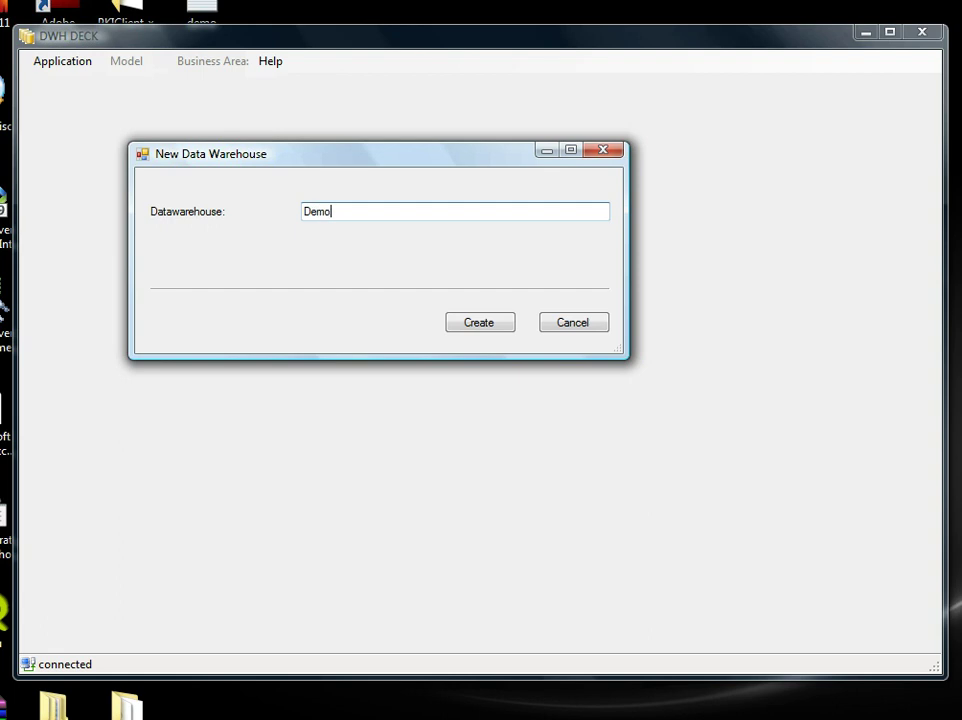
left_click(470, 326)
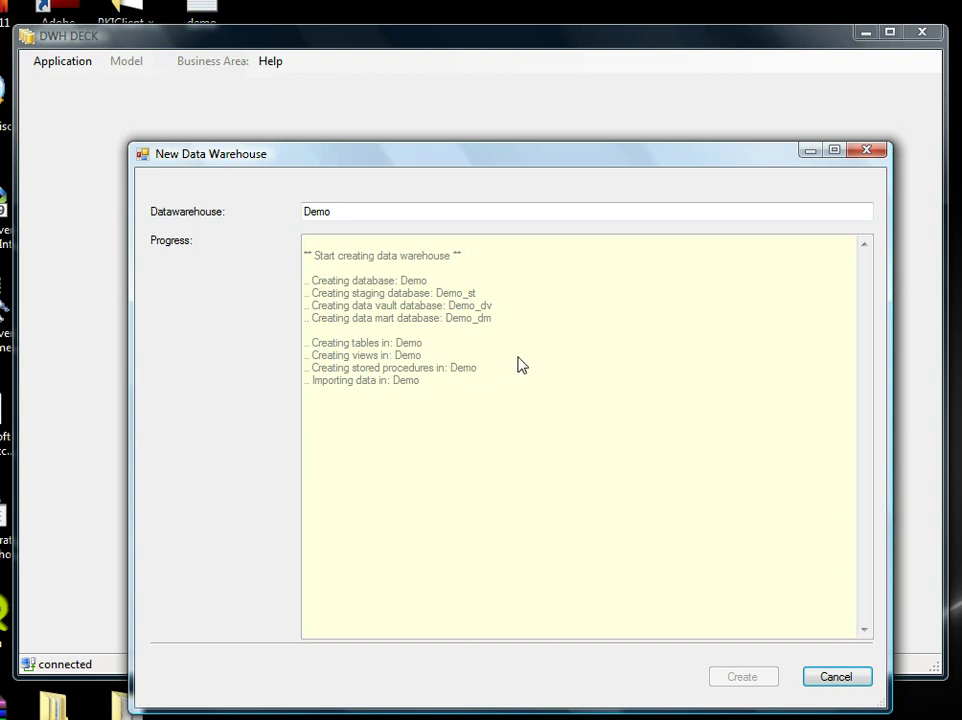
left_click_drag(368, 171, 345, 116)
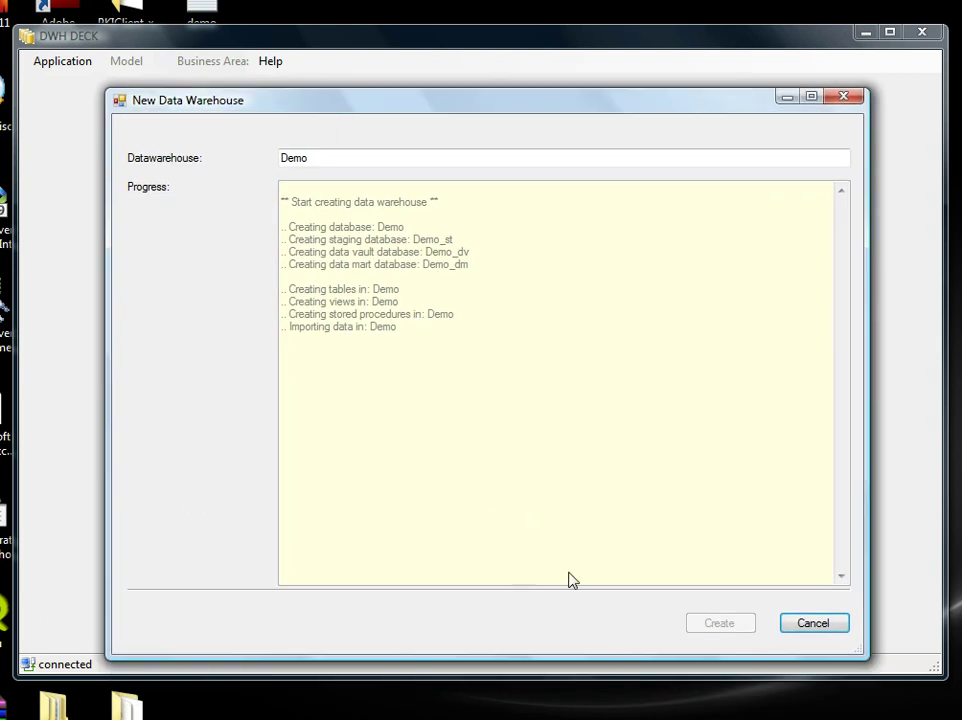
left_click(811, 624)
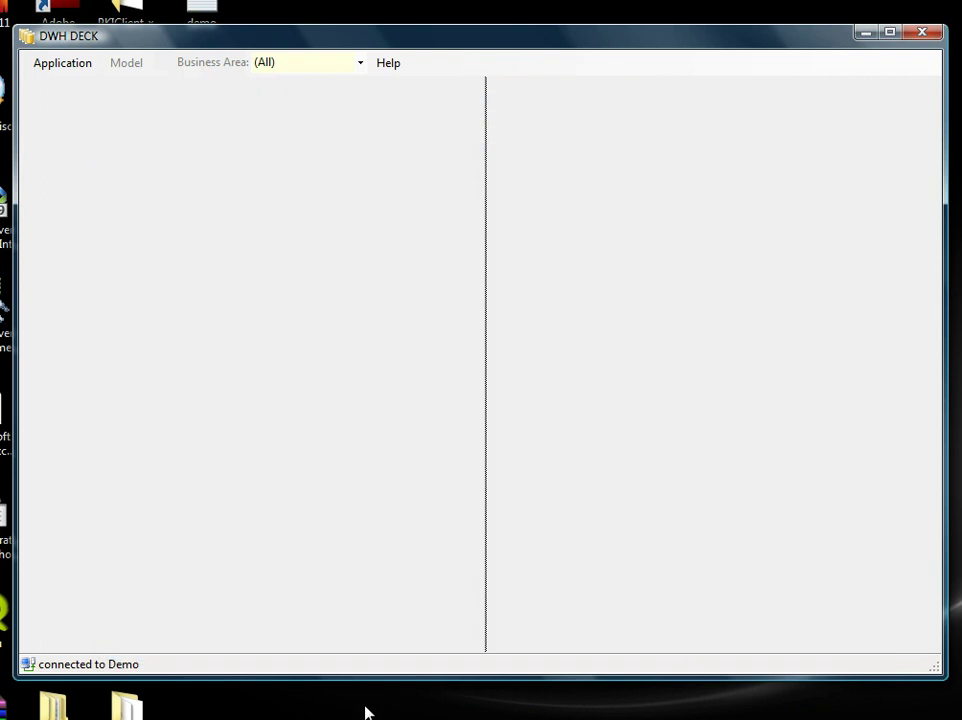
Step: Switch to SQL Server Management Studio, refresh the server and check the Demo, Demo_dm, Demo_dv and Demo_st databases
mouse_move(300, 716)
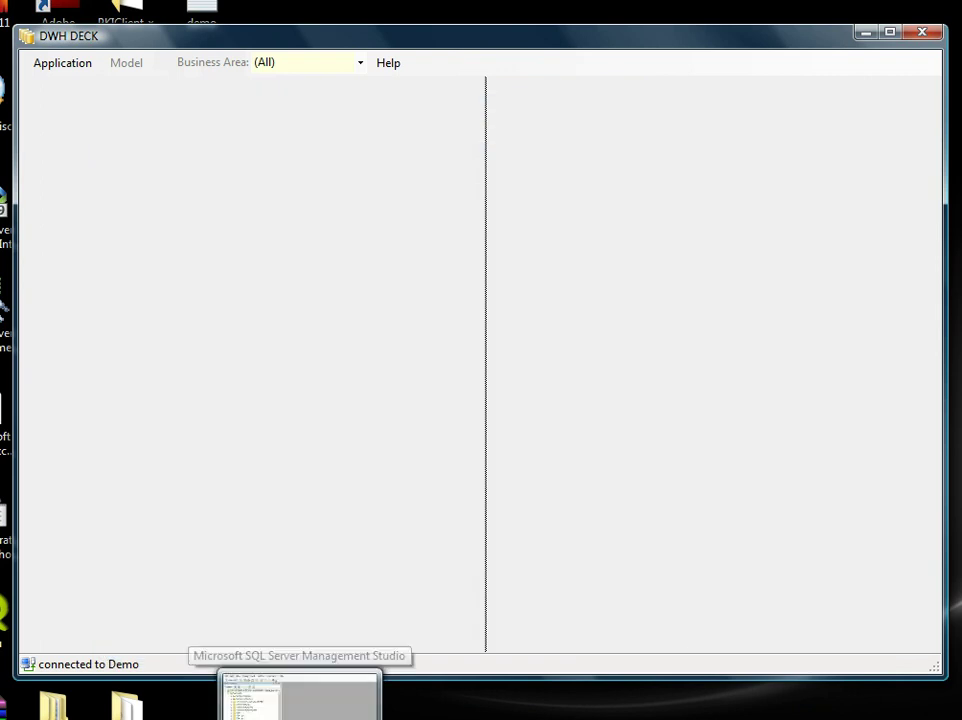
left_click(300, 700)
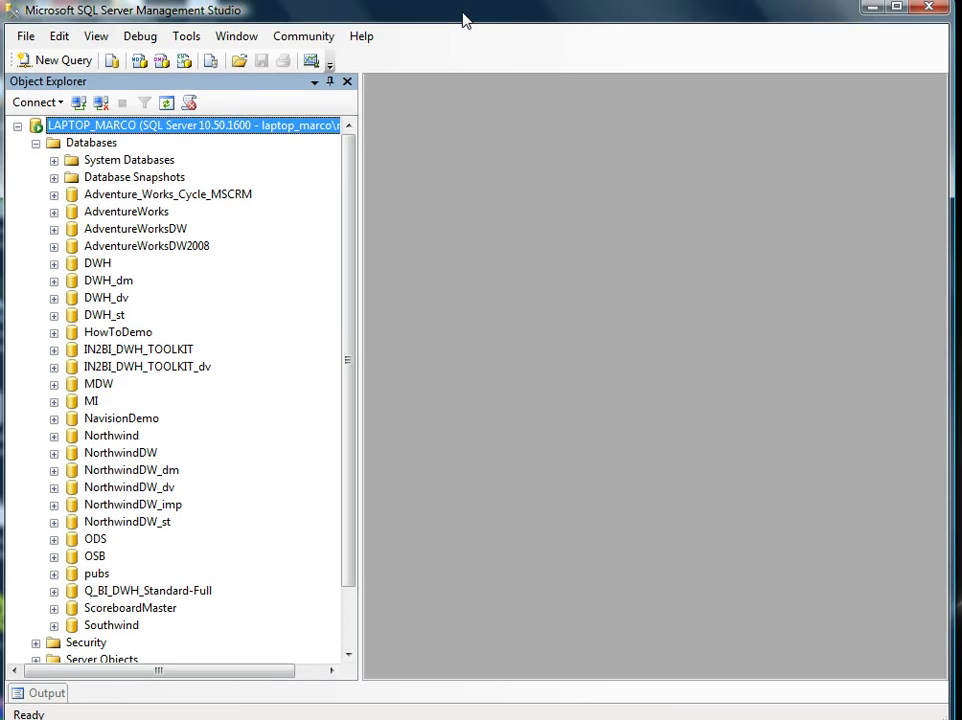
left_click(166, 107)
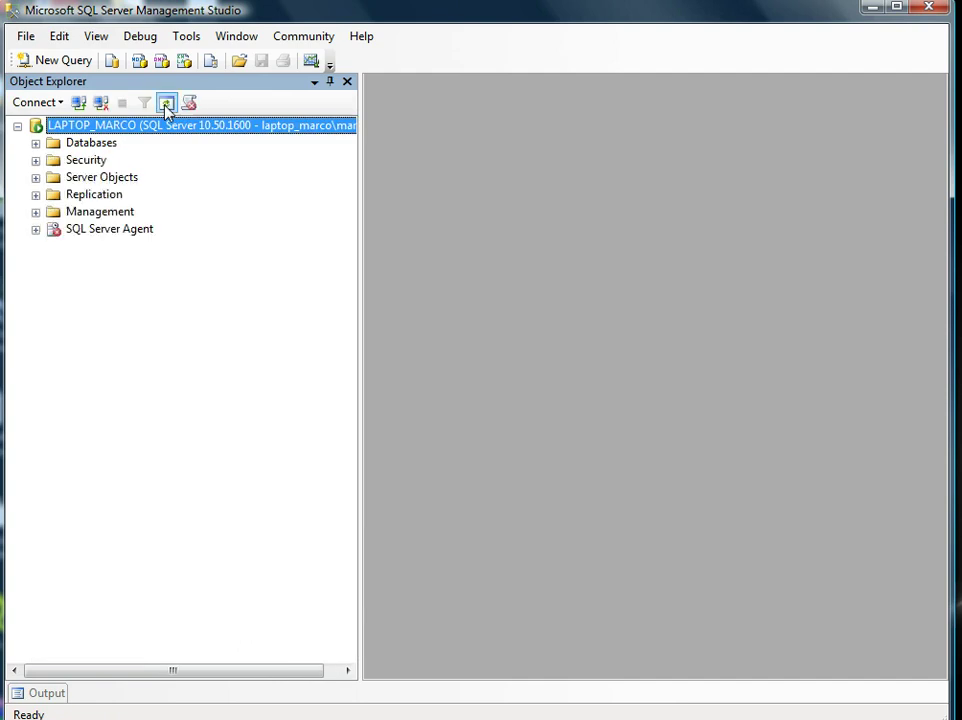
left_click(36, 145)
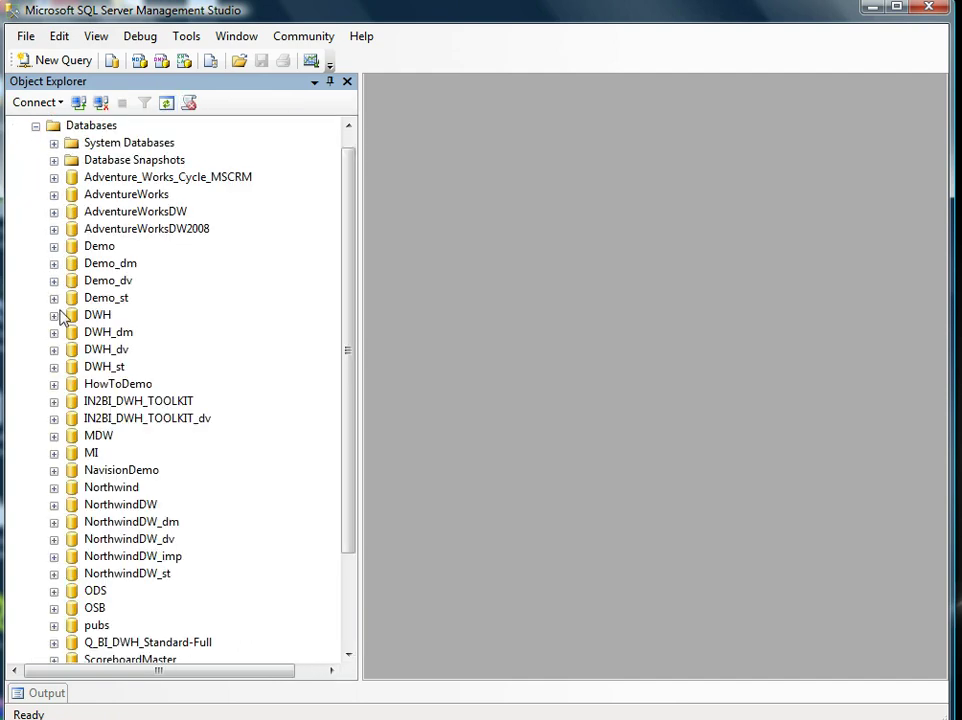
left_click(99, 246)
left_click(95, 263)
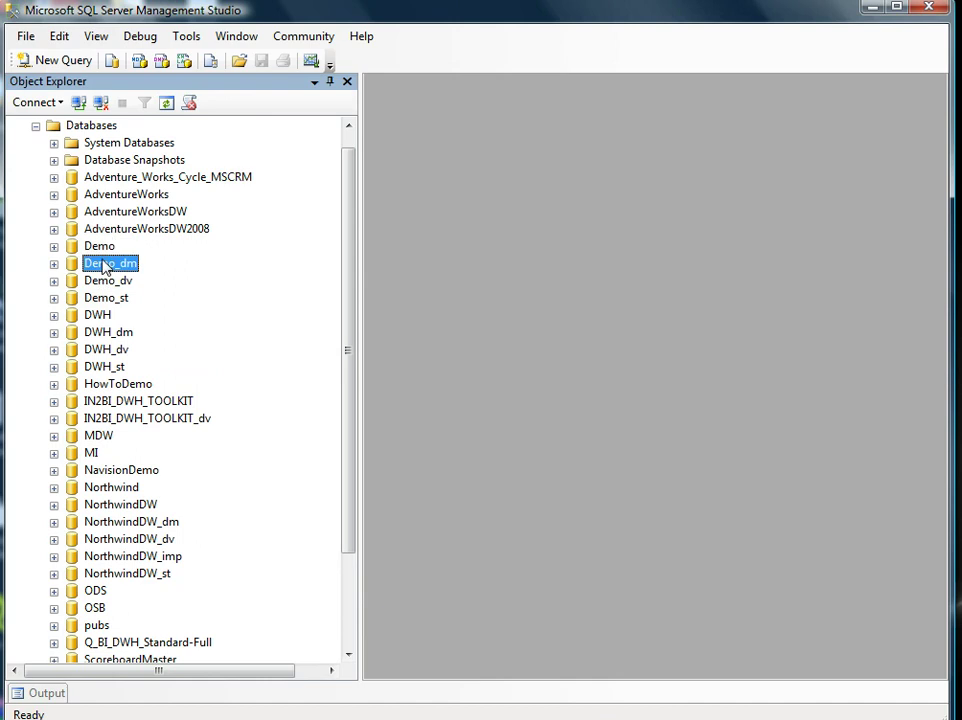
left_click(95, 281)
left_click(90, 298)
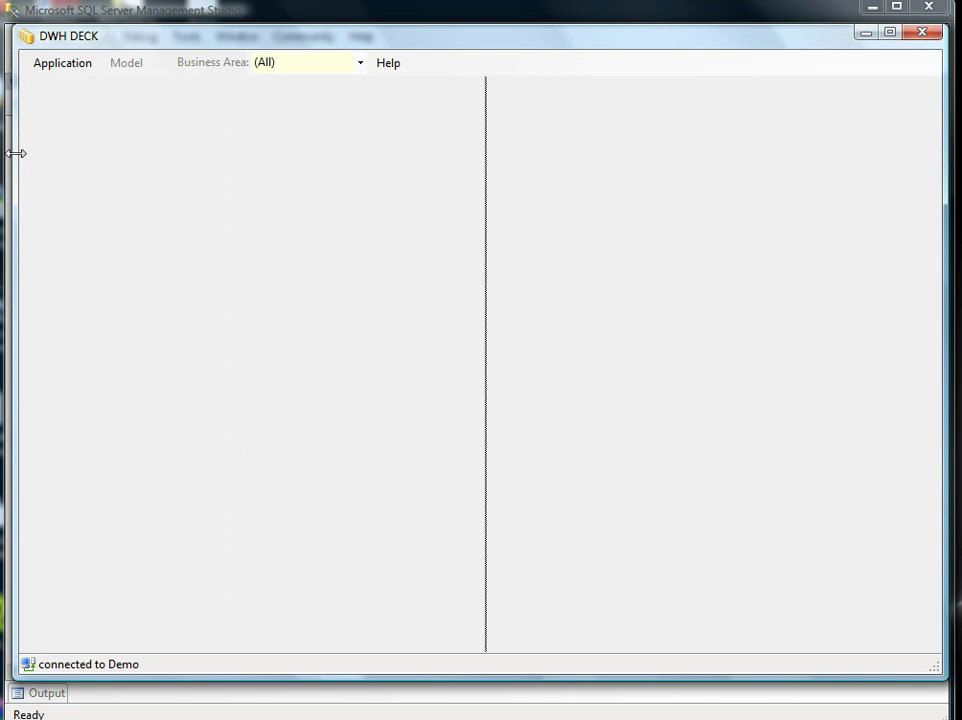
Step: Switch back to DWH Deck and add a business area named sales to the Demo data warehouse
left_click(62, 66)
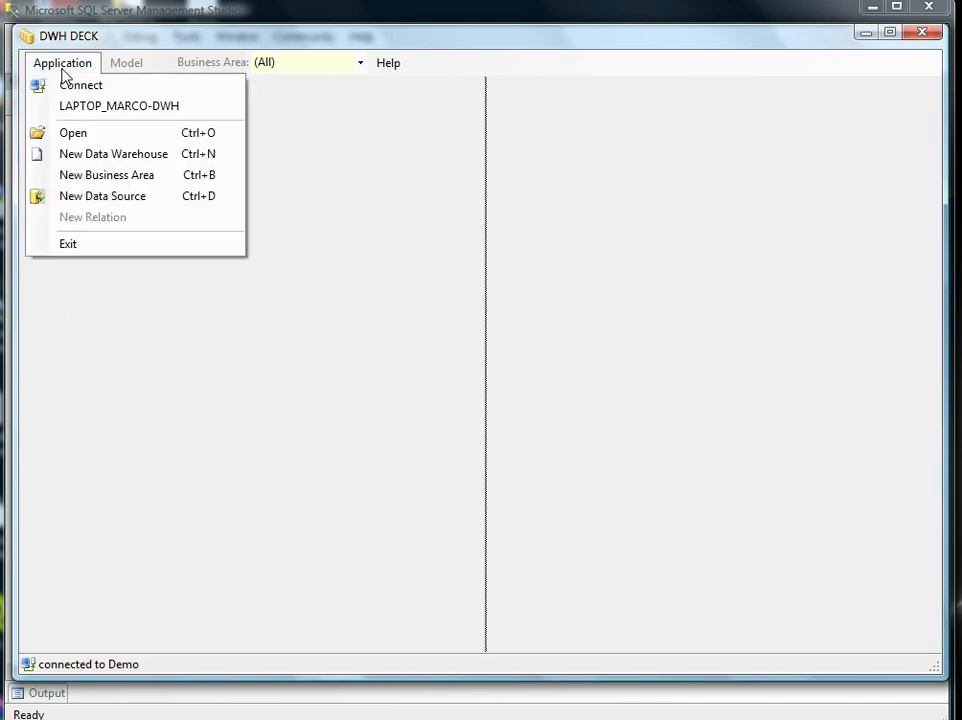
left_click(68, 176)
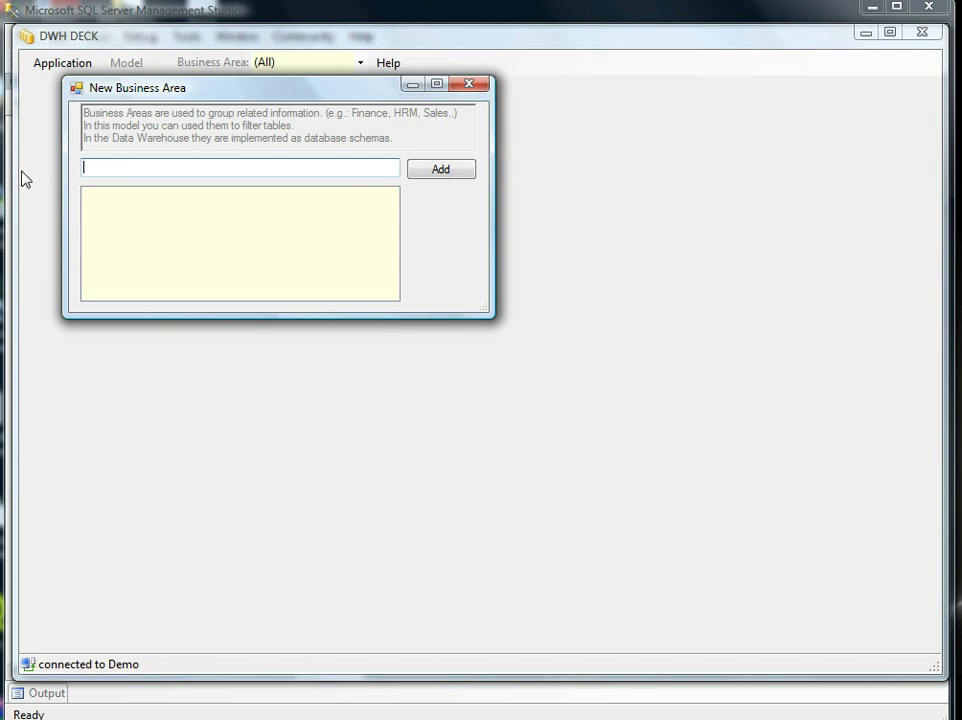
type("sales")
left_click(440, 170)
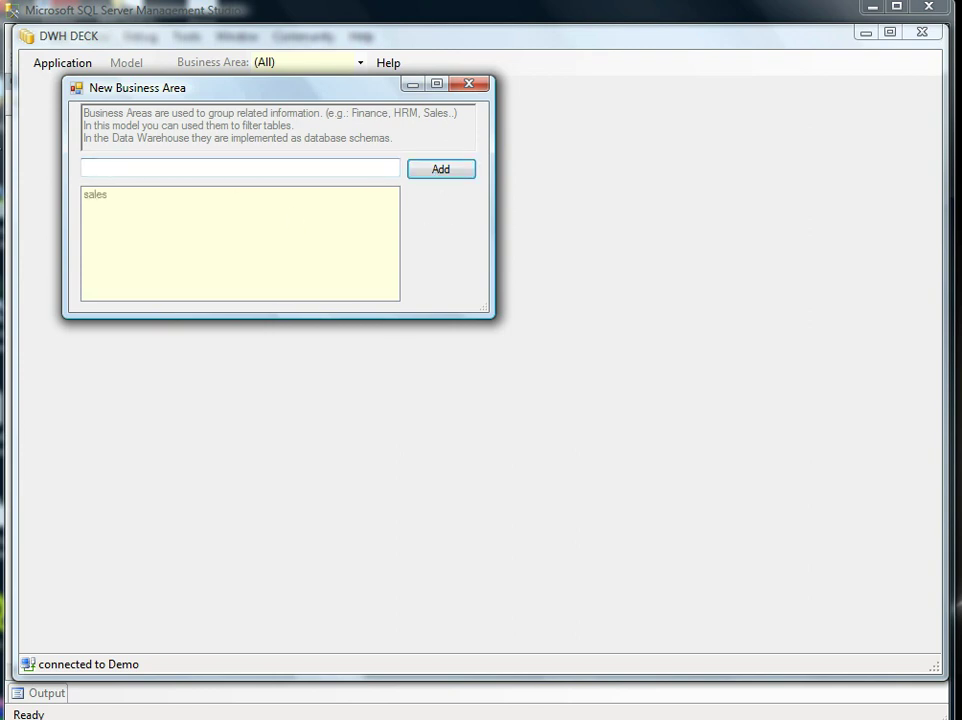
left_click(469, 85)
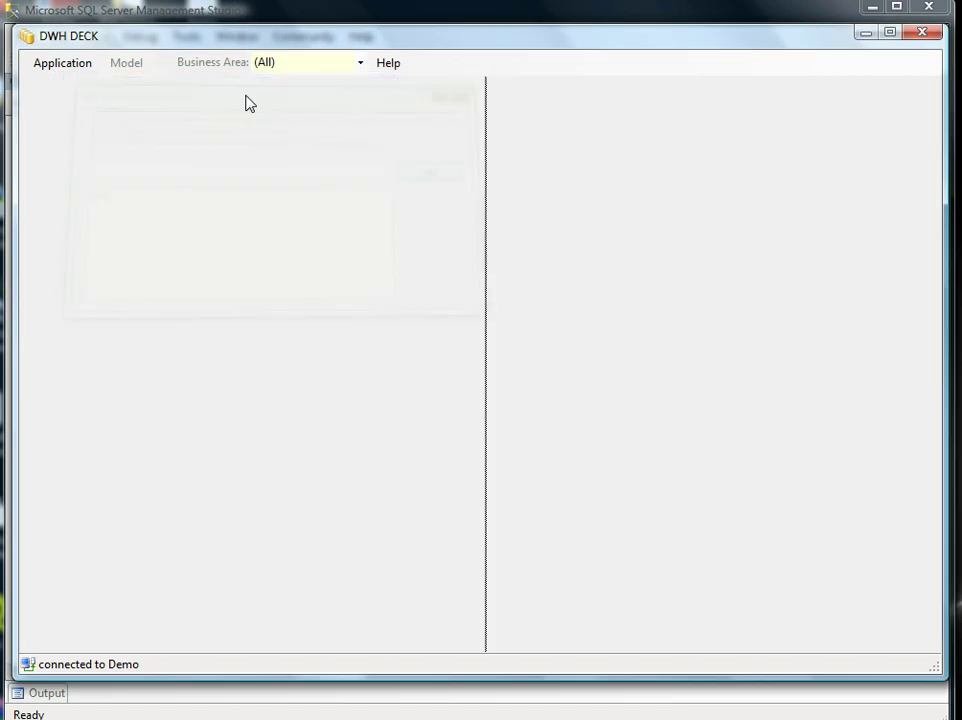
Step: Create a data source from the Northwind database with sales as default business area, review the import log and close the dialog
left_click(62, 65)
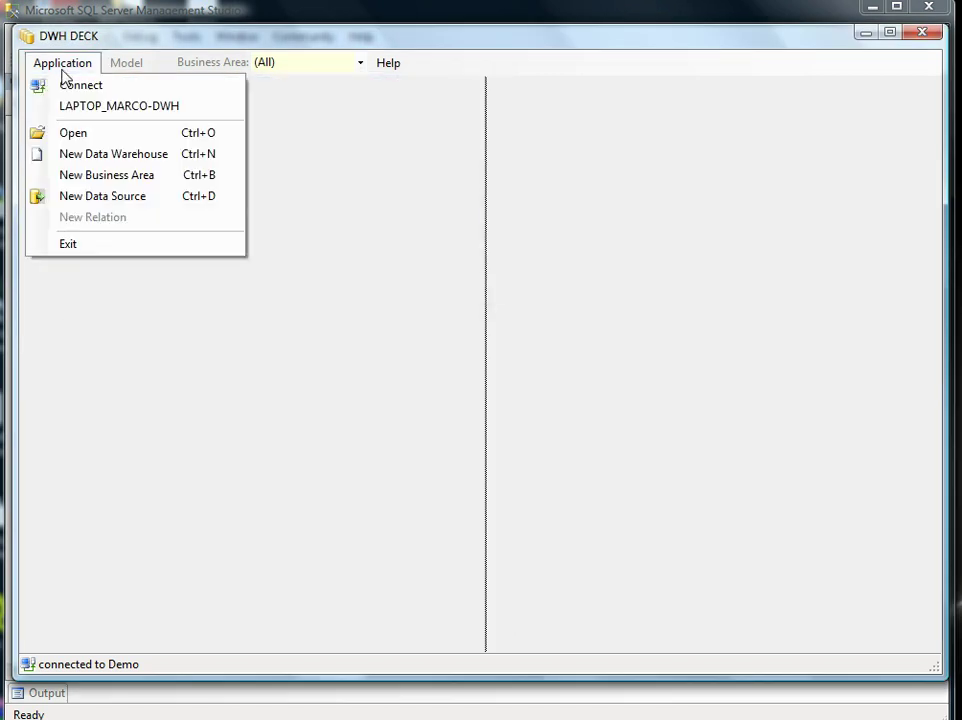
left_click(76, 198)
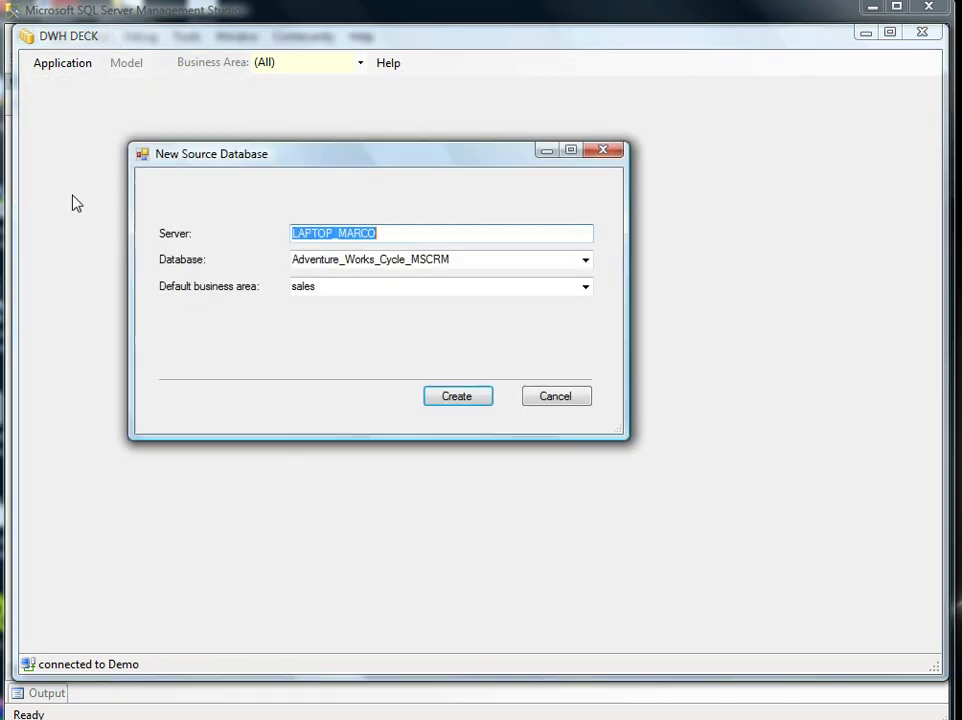
left_click(585, 262)
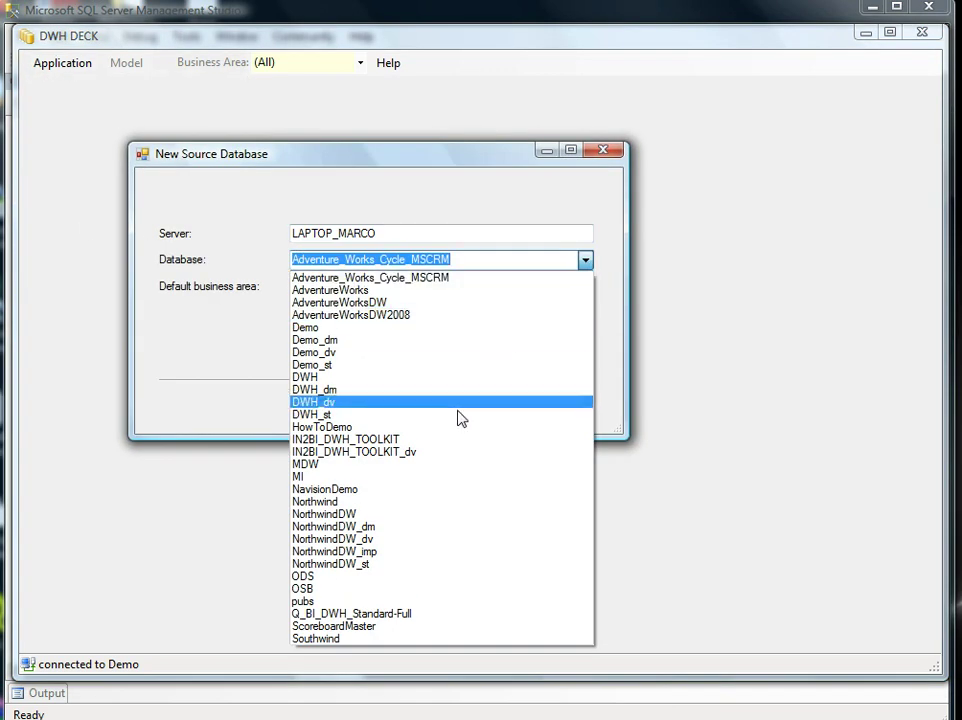
left_click(424, 502)
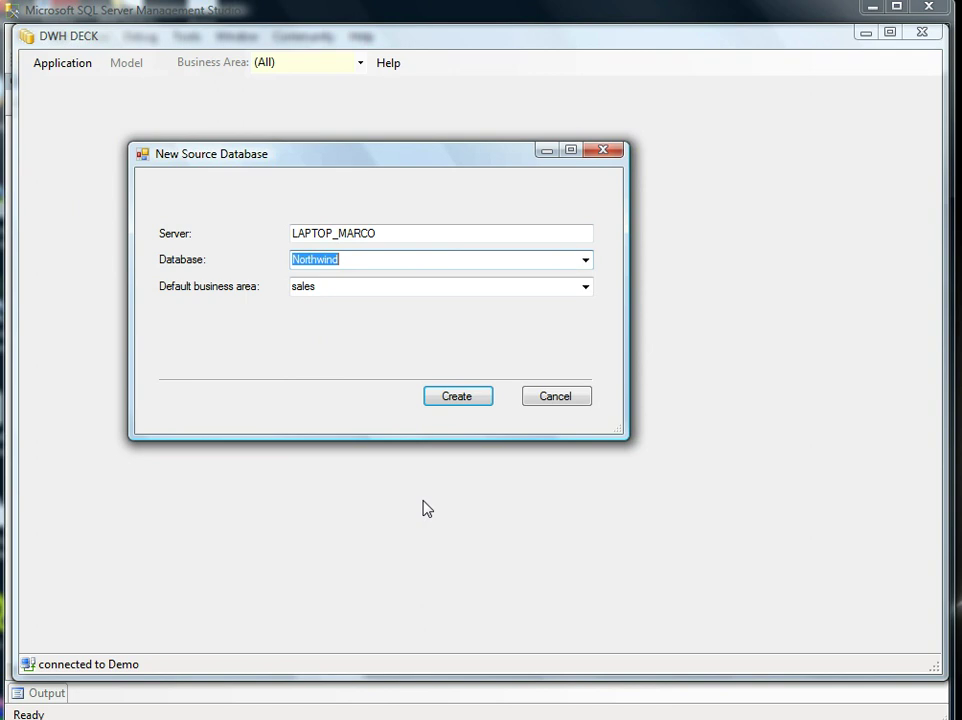
left_click(457, 397)
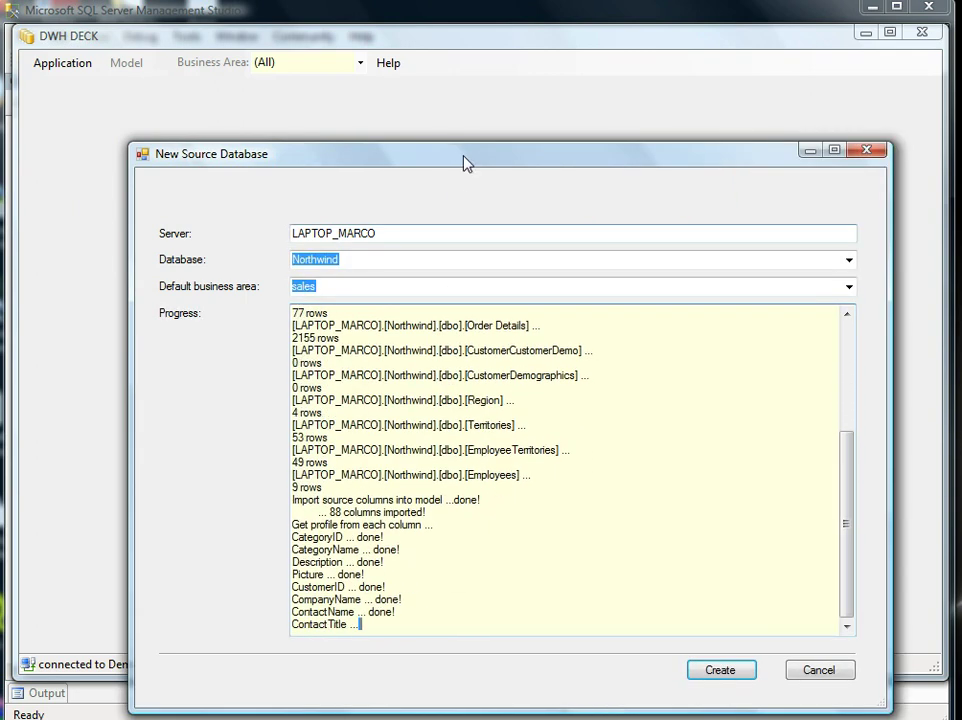
left_click_drag(461, 158, 437, 62)
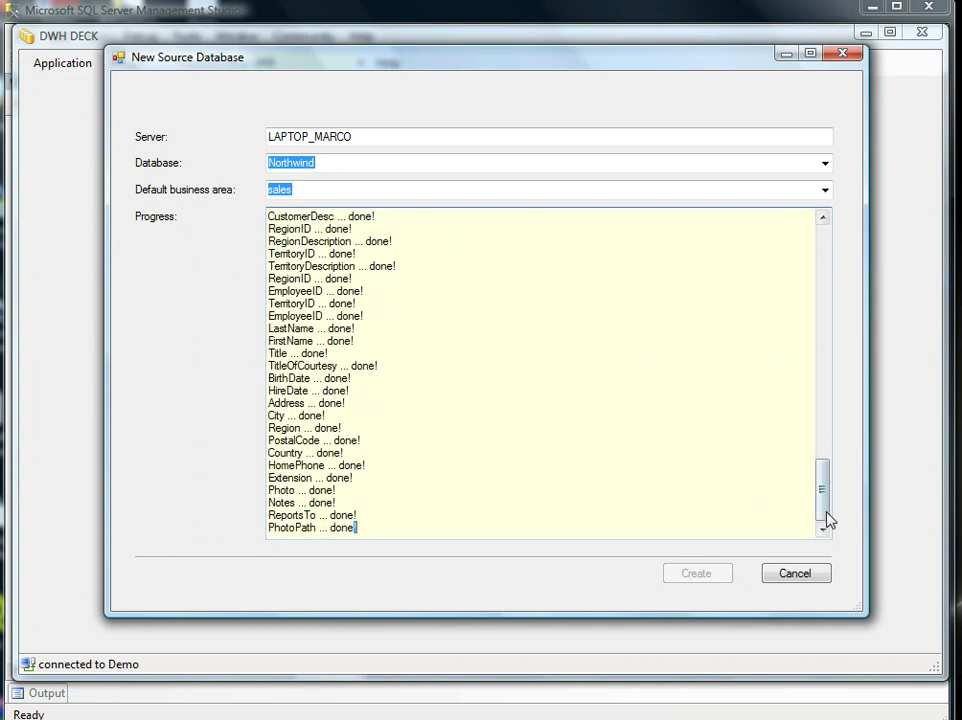
left_click_drag(824, 517, 824, 279)
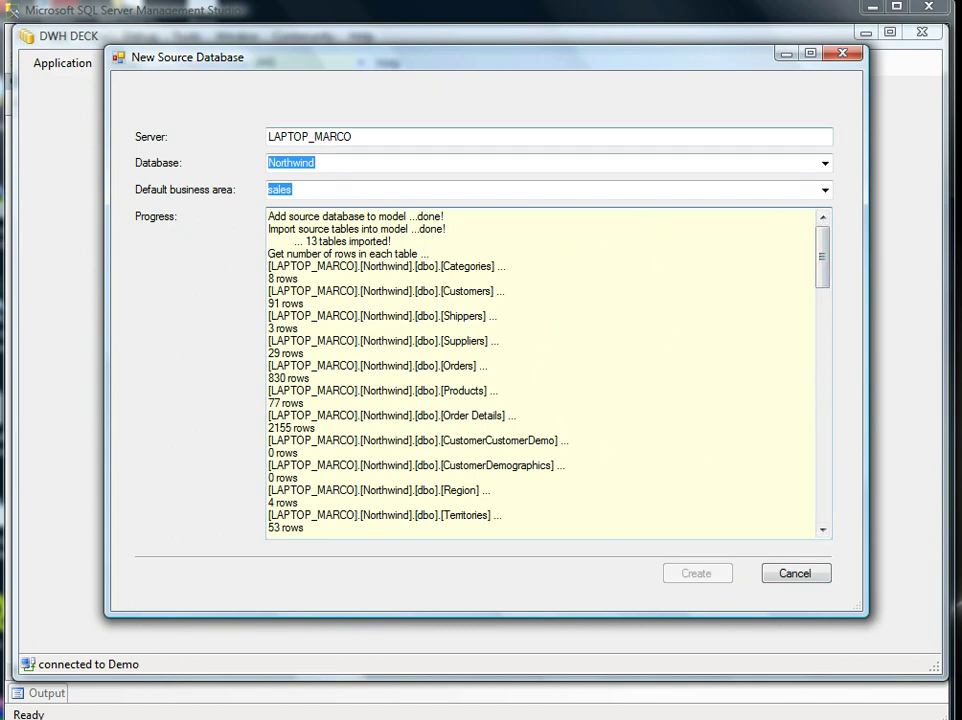
left_click(813, 578)
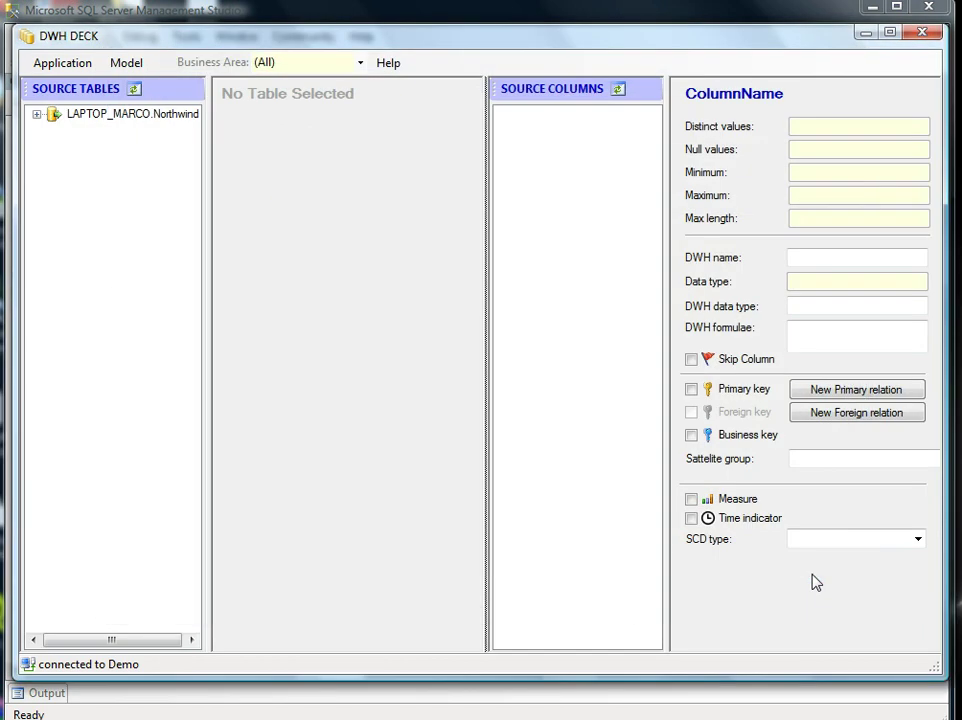
Step: Expand the Northwind source tables and view the details of the dbo.Categories table
left_click(36, 116)
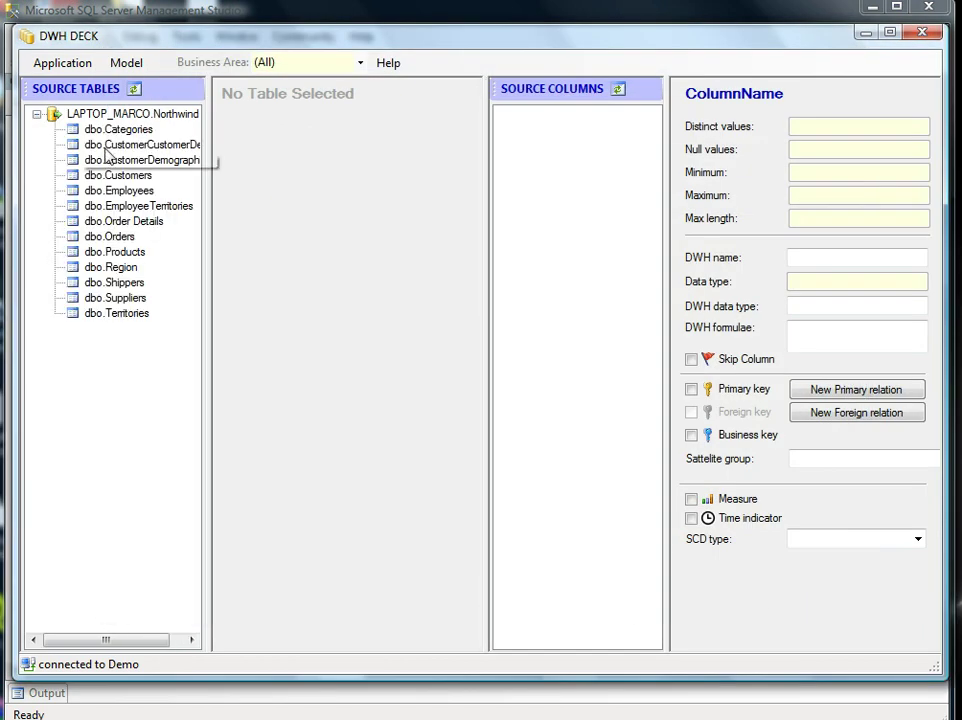
left_click(105, 130)
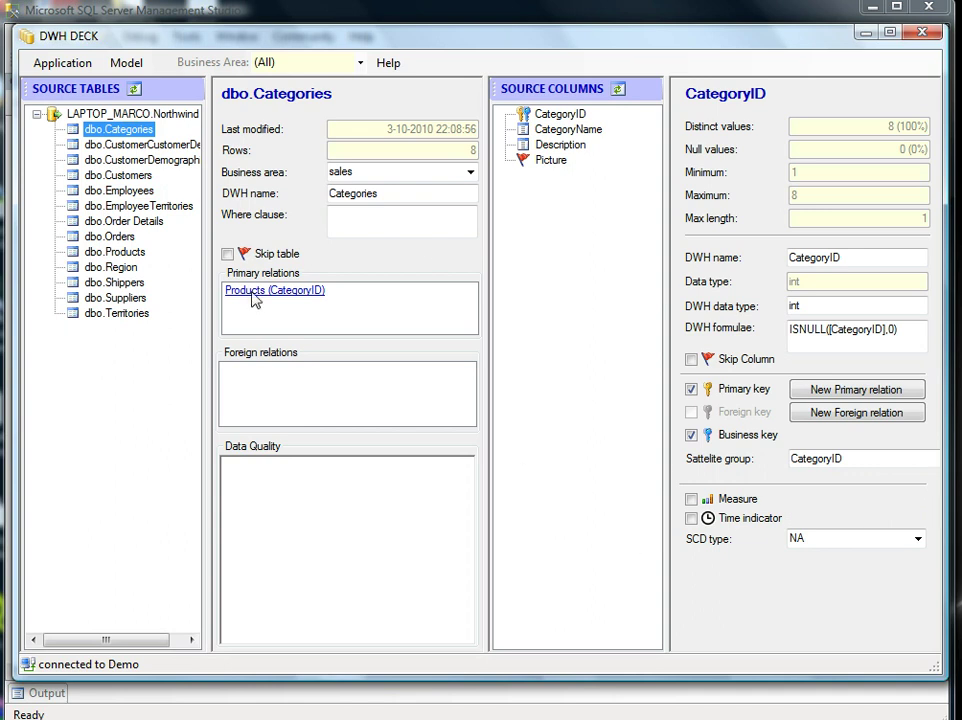
Step: Make CategoryName the business key of dbo.Categories instead of CategoryID and refresh the source columns
left_click(557, 118)
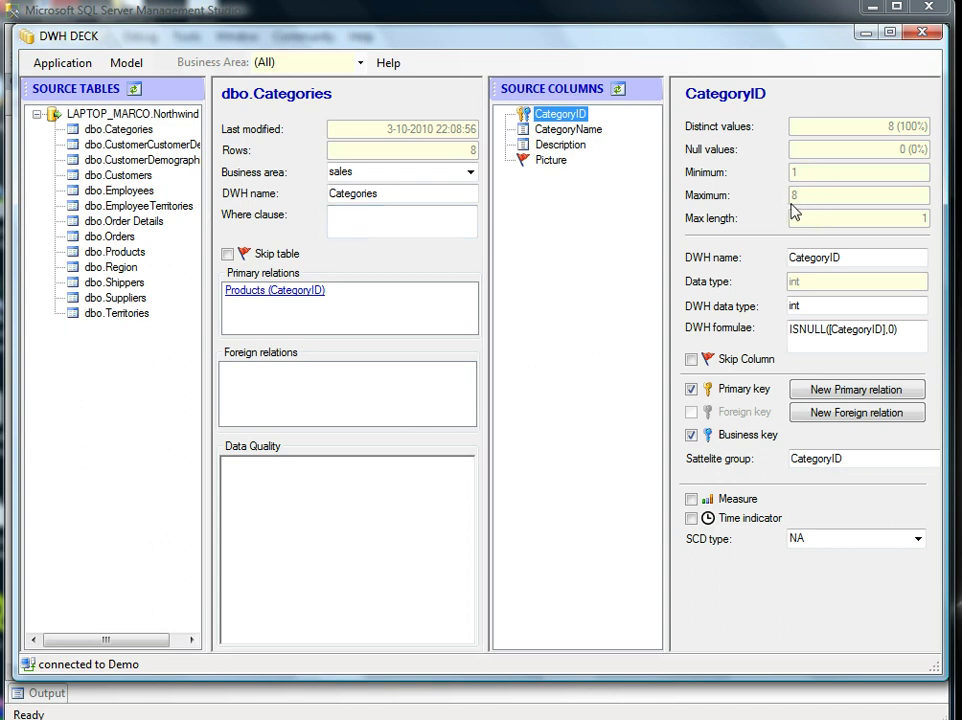
left_click(562, 131)
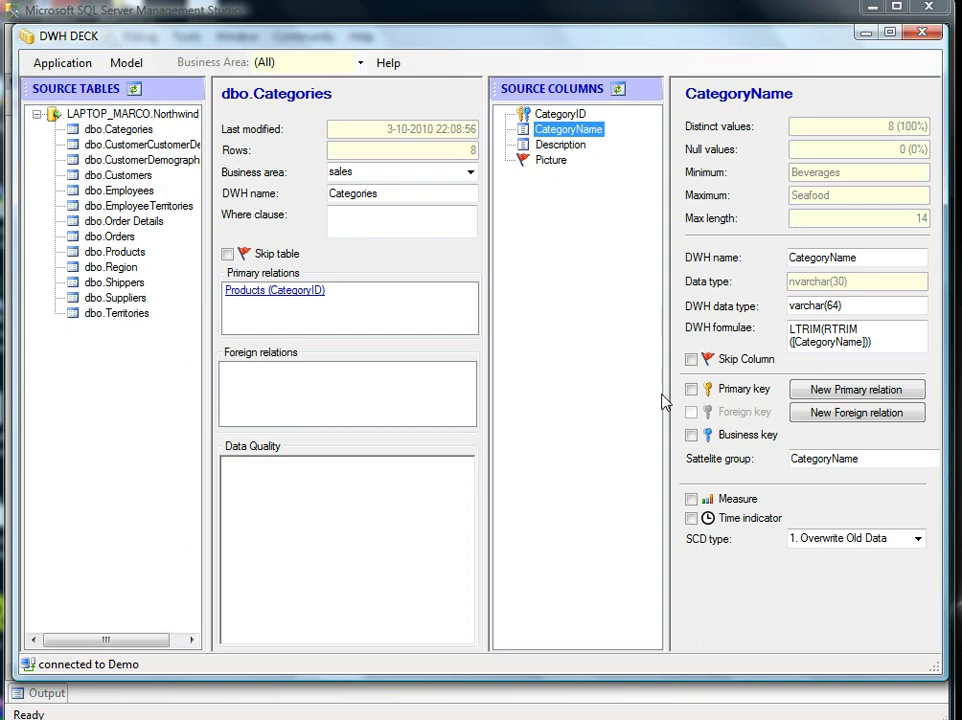
left_click(691, 435)
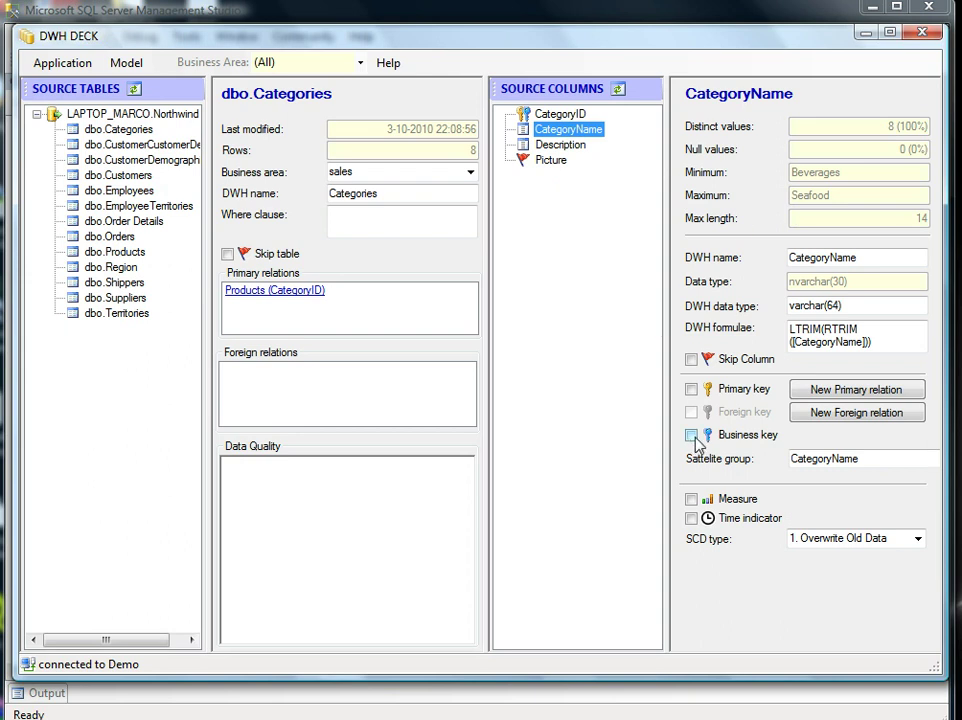
left_click(552, 114)
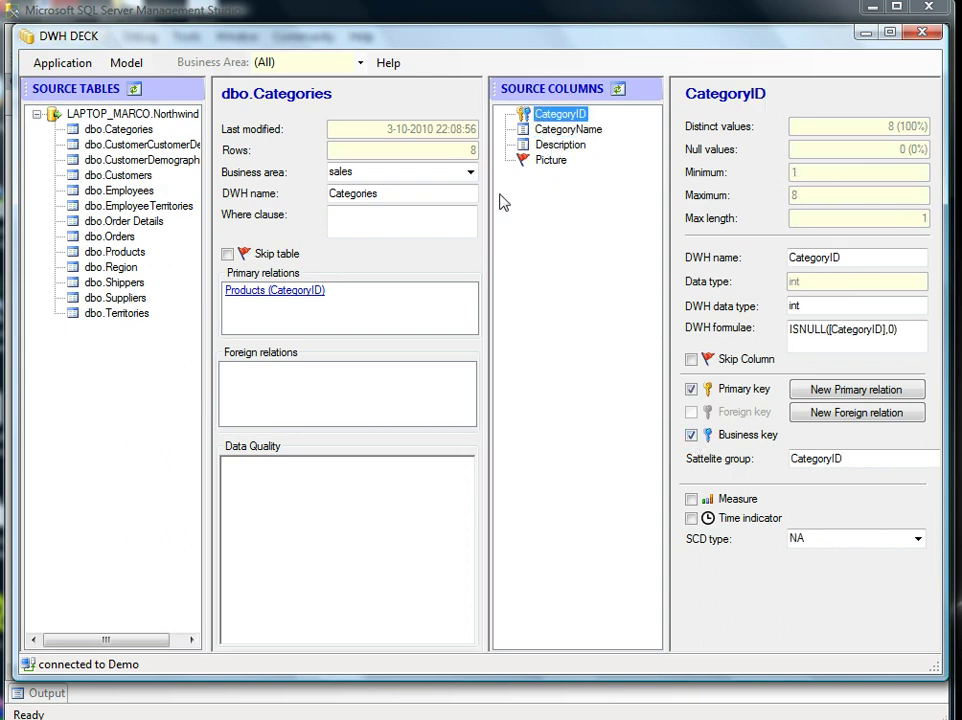
left_click(692, 436)
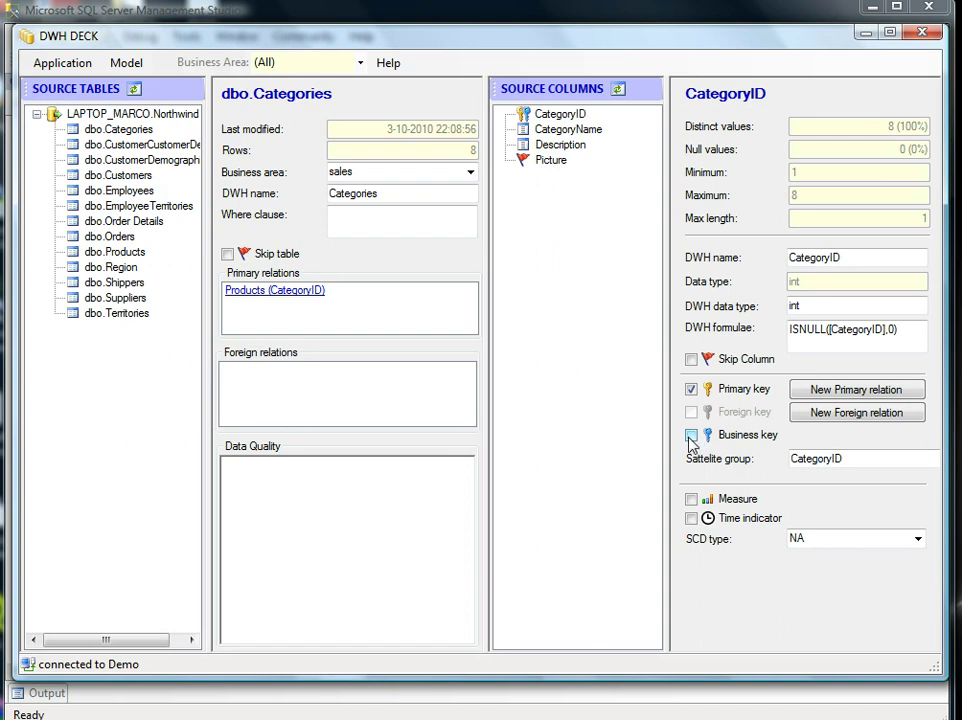
left_click(618, 88)
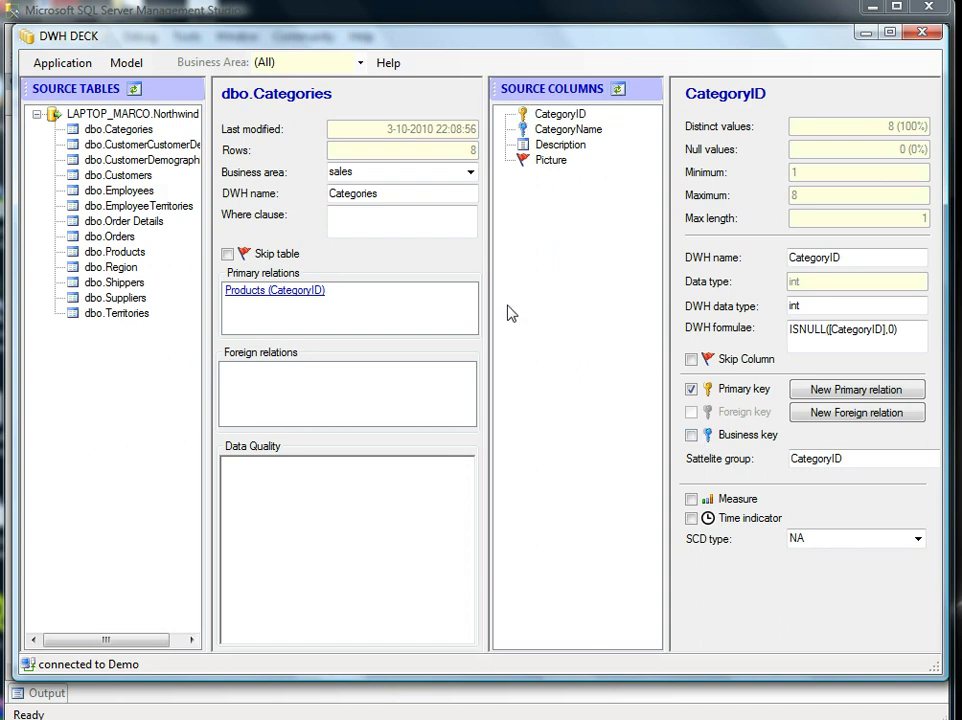
Step: Review the Description and Picture columns of dbo.Categories, toggling Picture's skip option and restoring it
left_click(558, 146)
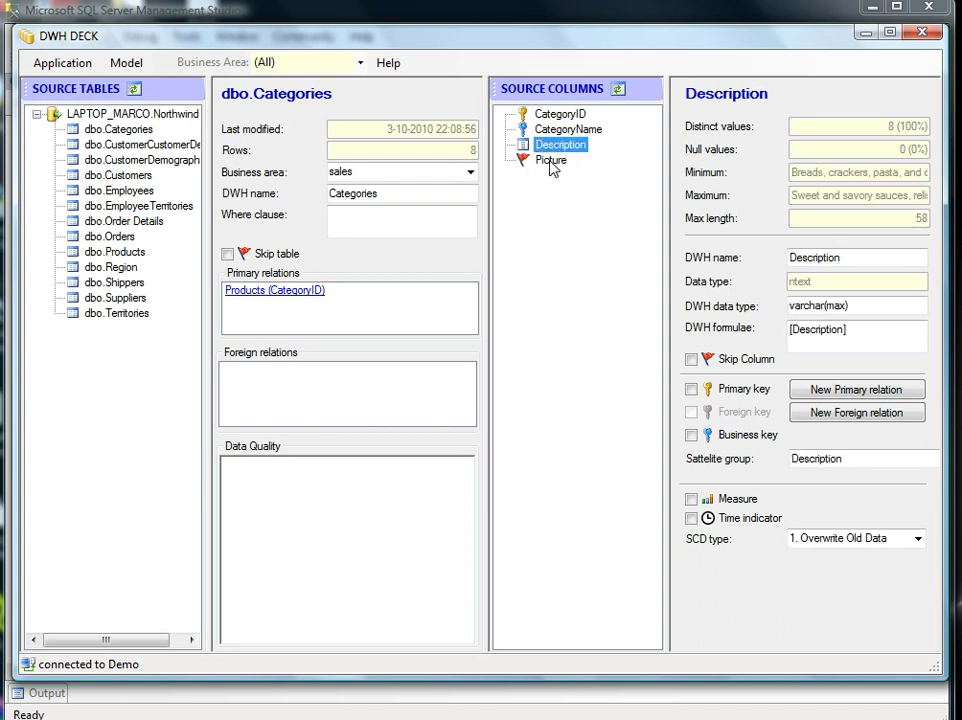
left_click(551, 162)
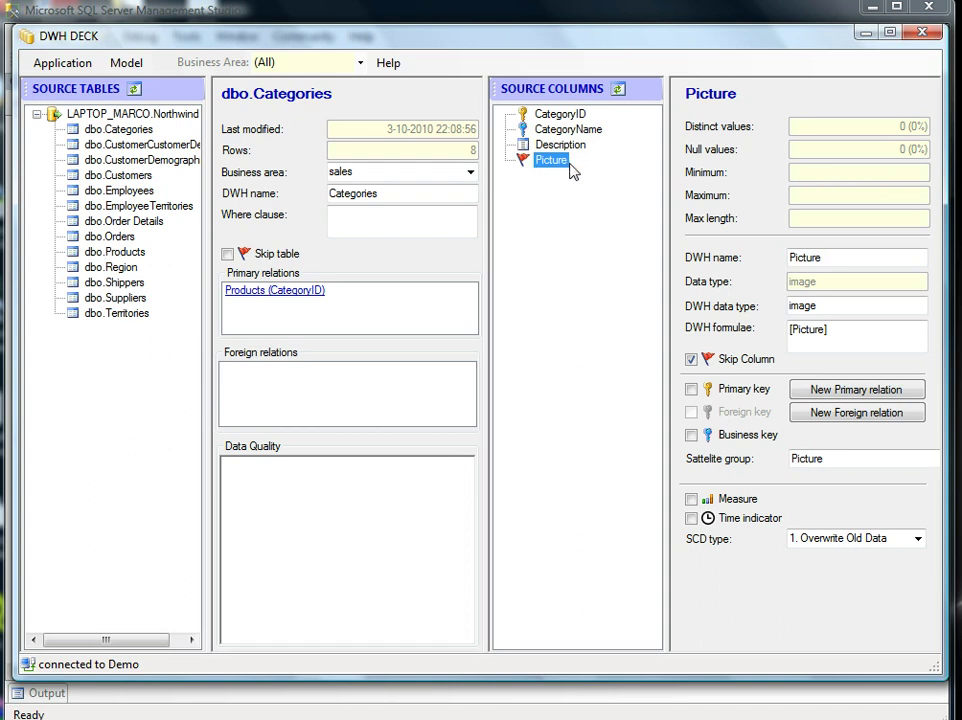
left_click(691, 360)
left_click(691, 360)
Step: Mark the dbo.CustomerCustomerDemo and dbo.CustomerDemographics tables as skipped, refresh the source tables and expand the Northwind source again
left_click(120, 145)
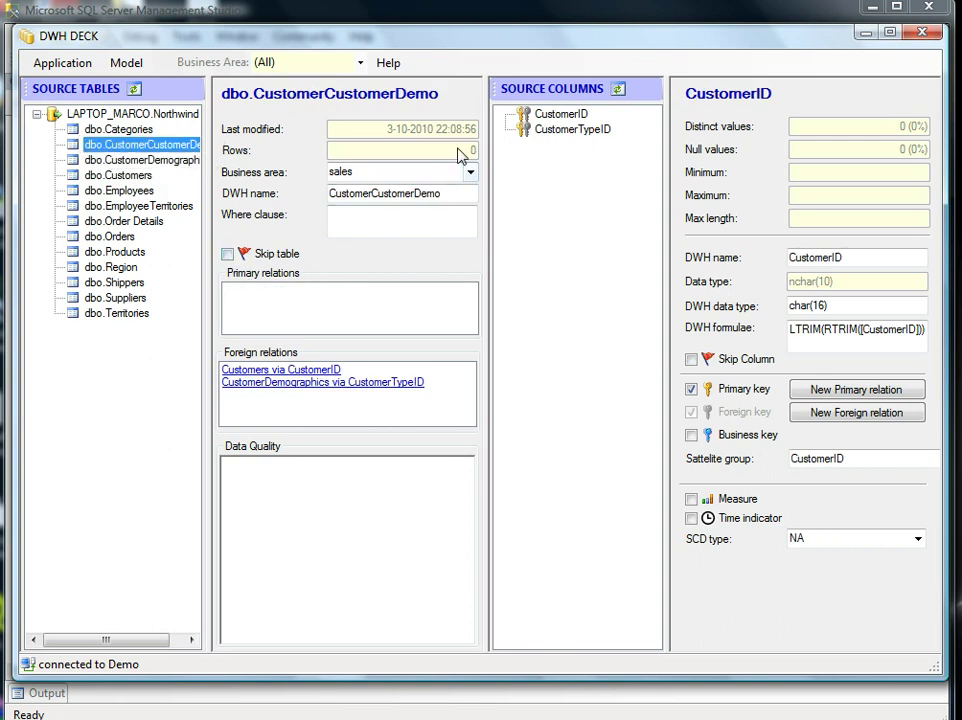
left_click(227, 254)
left_click(145, 161)
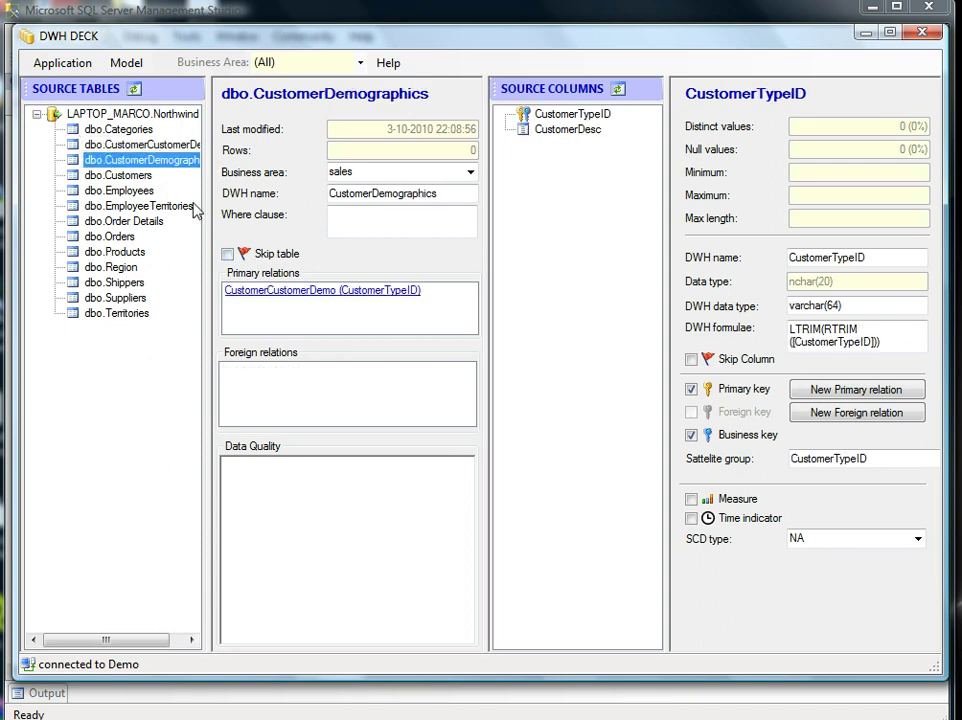
left_click(228, 255)
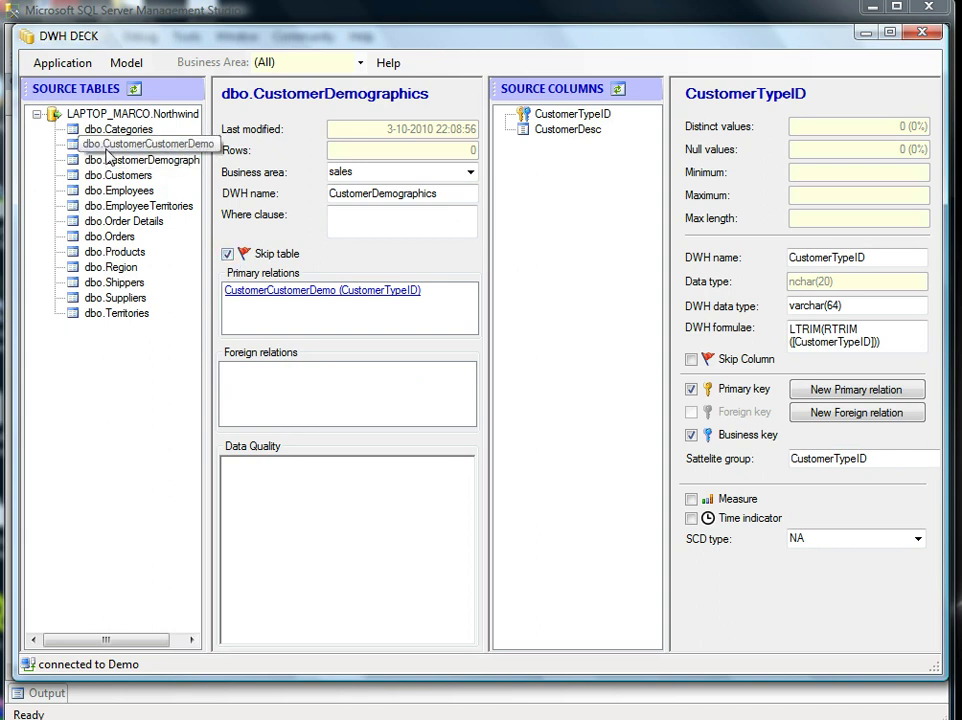
left_click(134, 89)
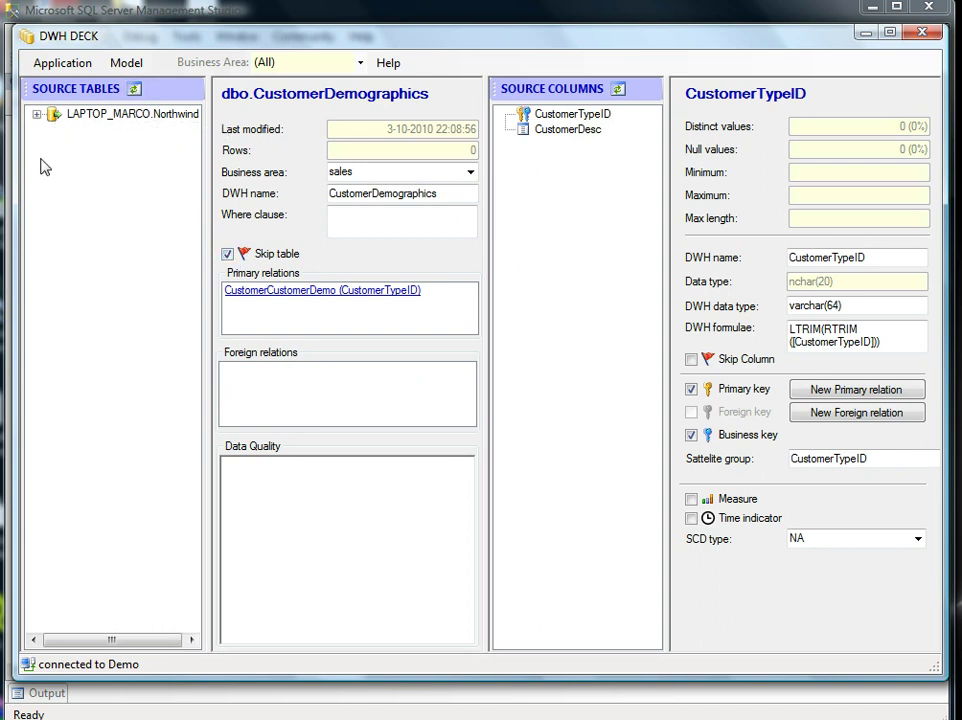
left_click(36, 114)
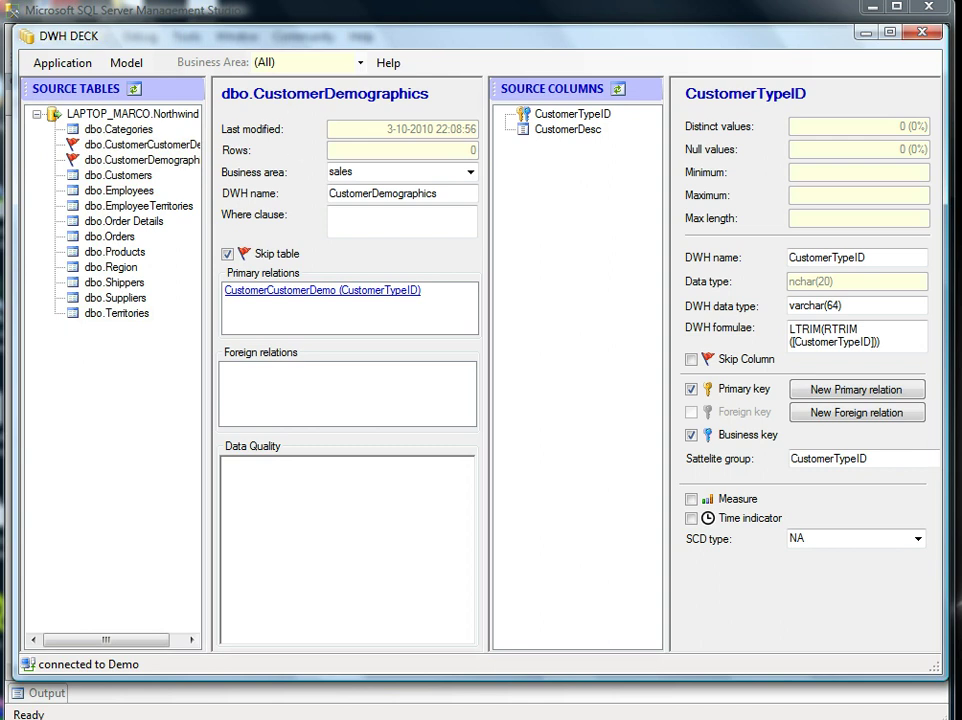
Step: Generate the data warehouse model for all business areas and expand its Staging, Data Vault and Data Mart layers
left_click(128, 63)
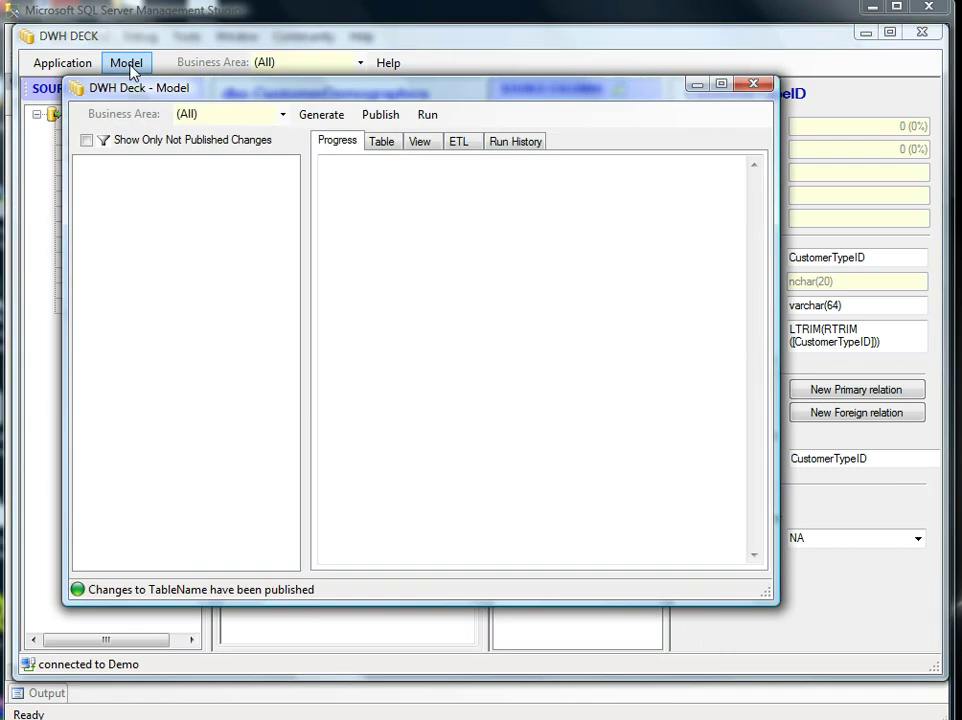
left_click(320, 115)
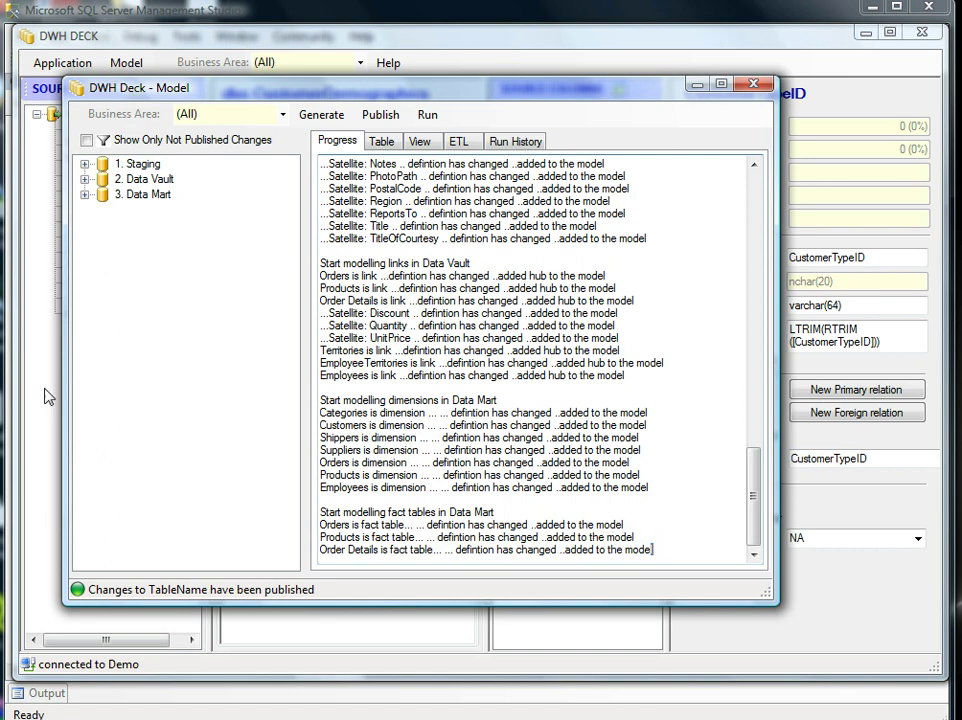
left_click(84, 164)
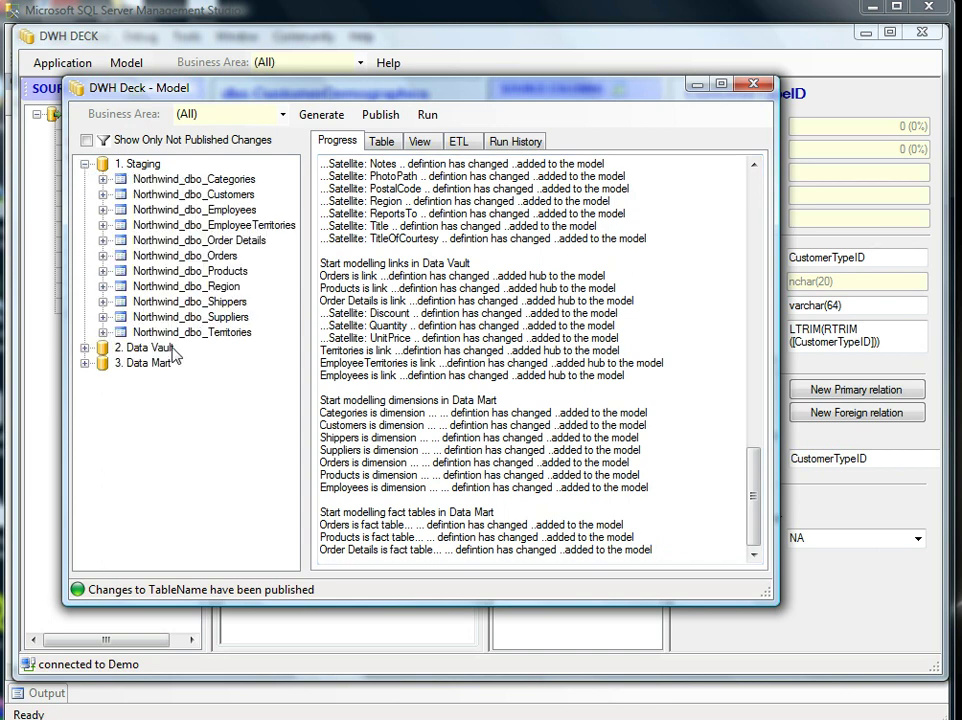
left_click(85, 349)
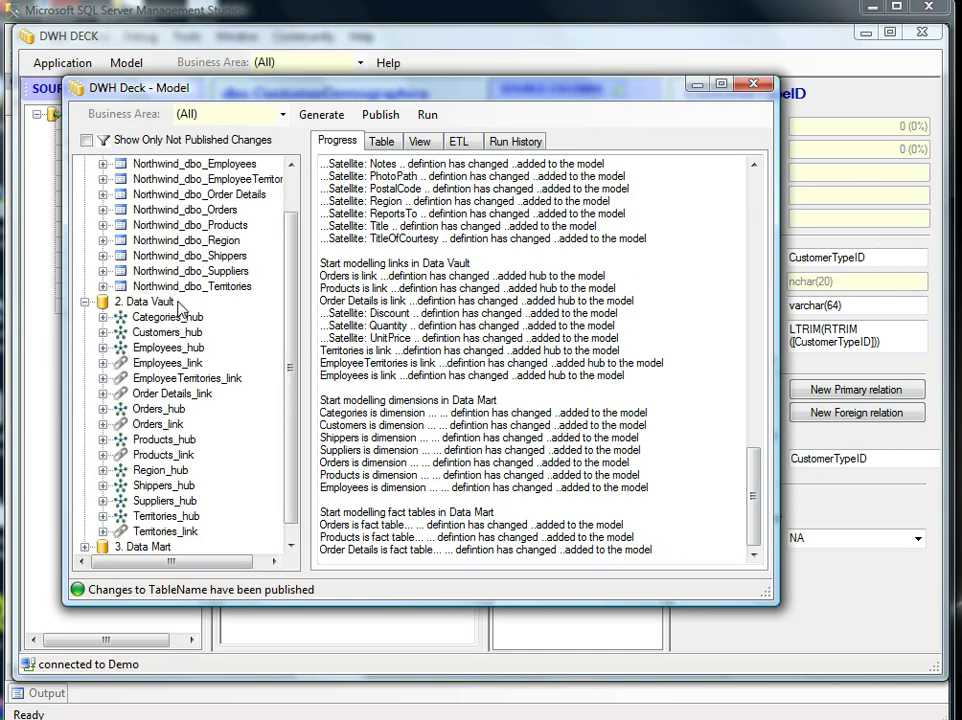
left_click(85, 546)
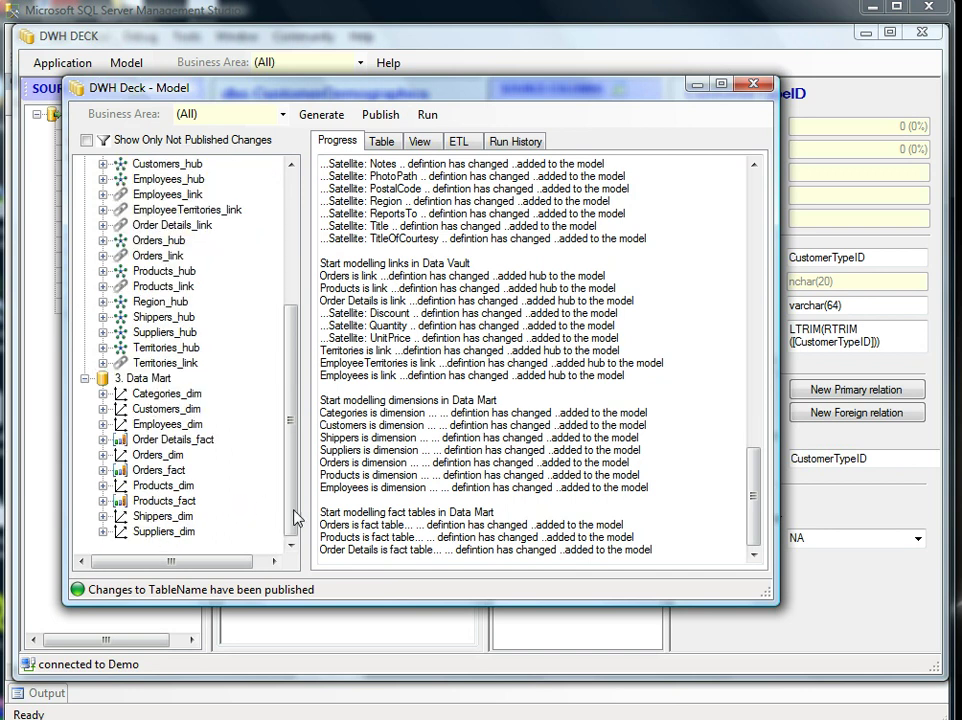
scroll(295, 425, "up", 3)
scroll(295, 425, "up", 3)
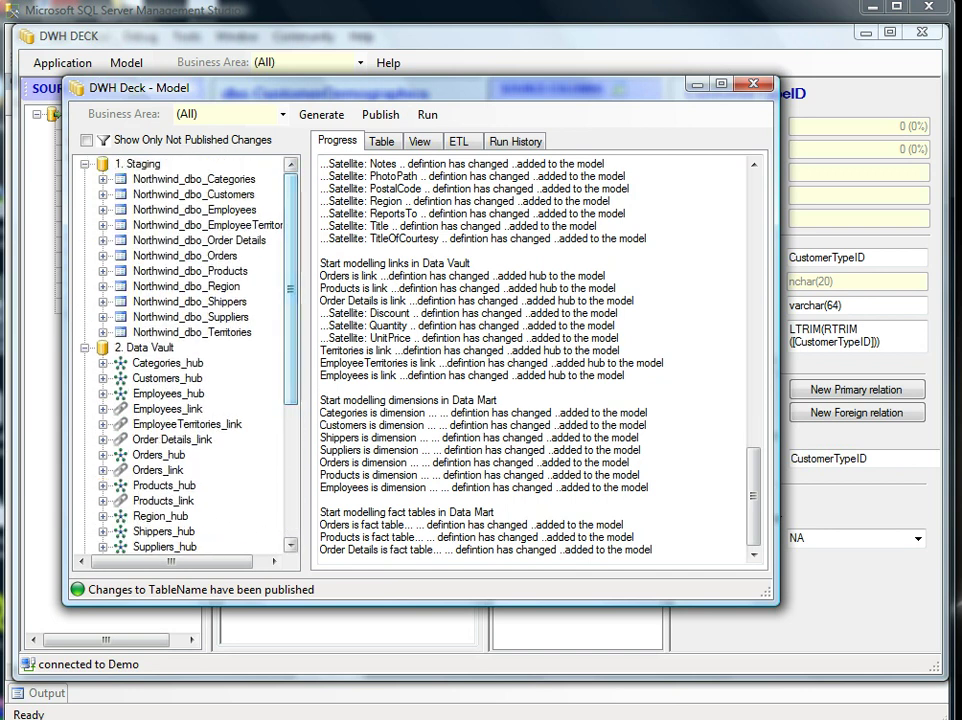
Step: Examine the generated table, view and ETL scripts of the Northwind_dbo_Categories staging table
left_click(156, 181)
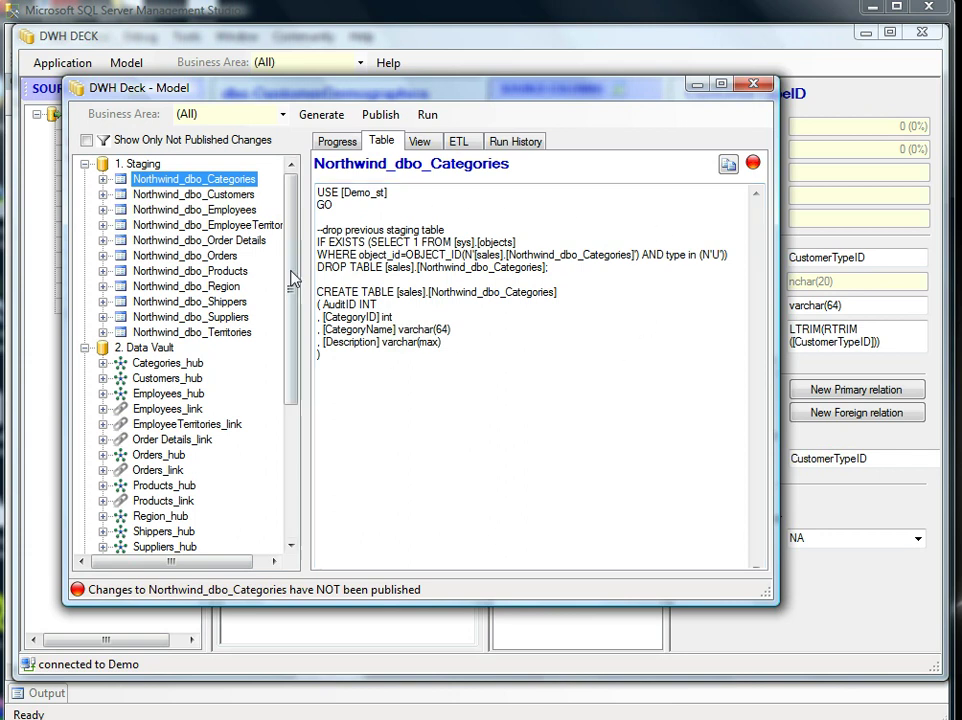
left_click(419, 141)
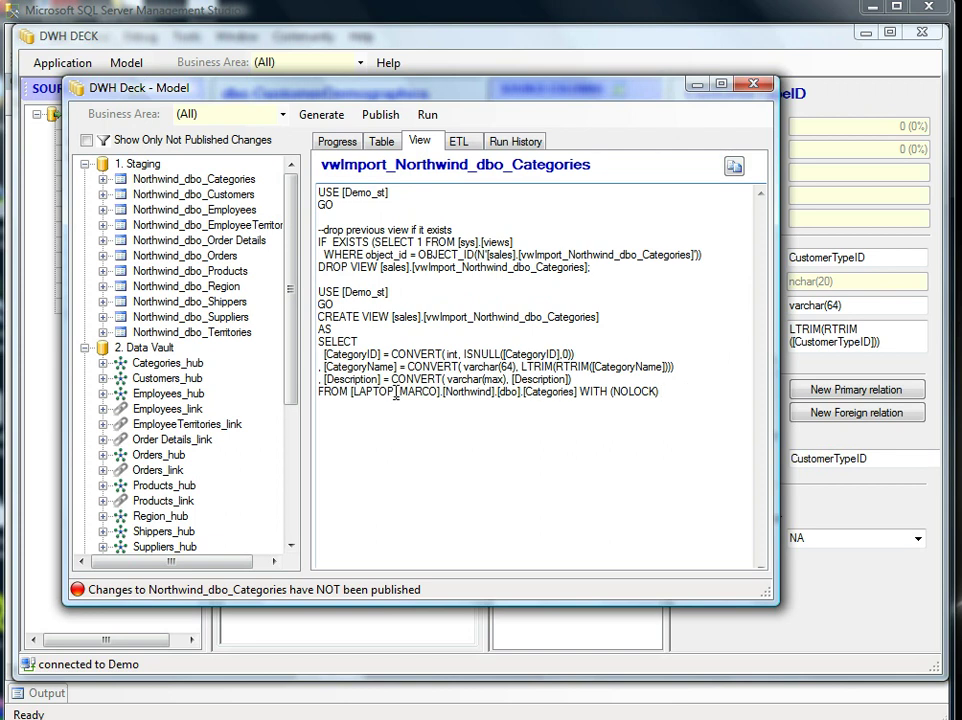
left_click(458, 142)
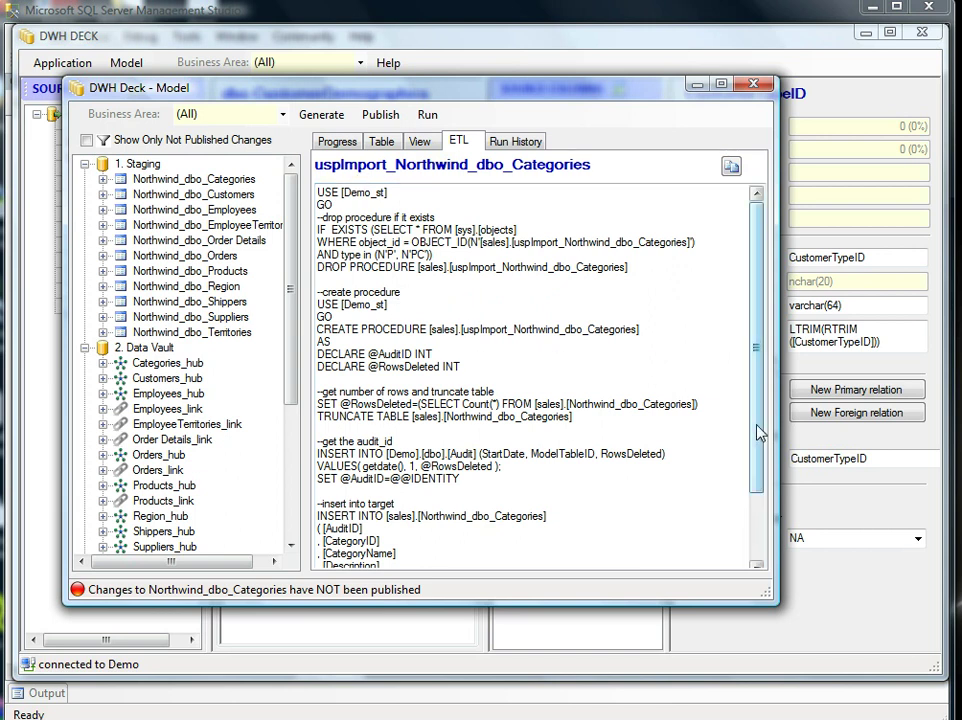
left_click_drag(757, 436, 747, 357)
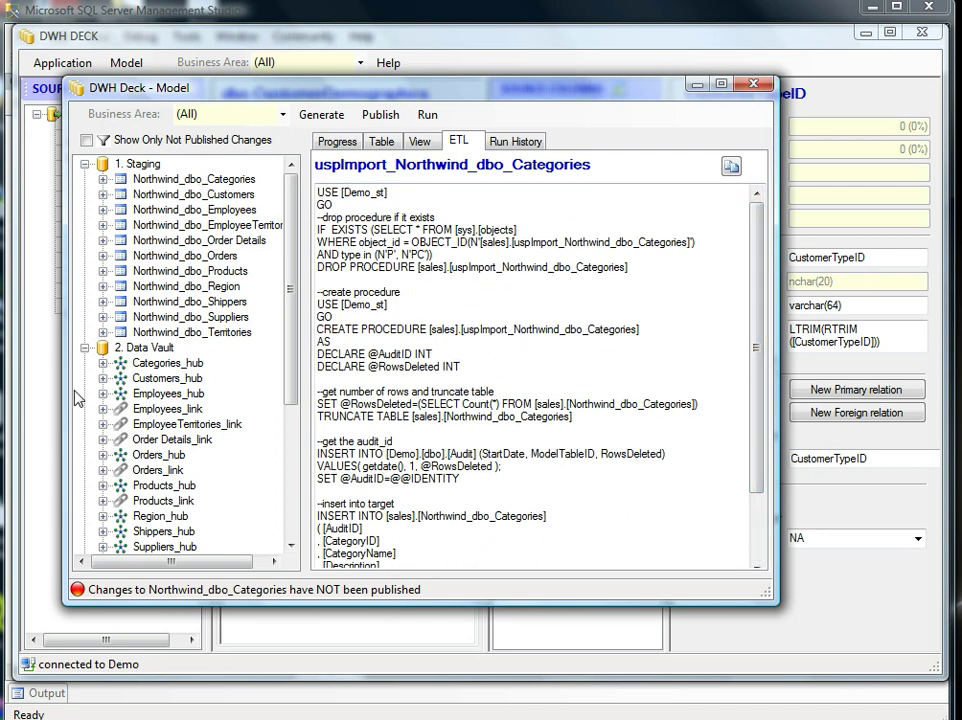
Step: Expand Categories_hub and its Categories_hub_CategoryID satellite in the Data Vault and view the satellite's table script
left_click(103, 364)
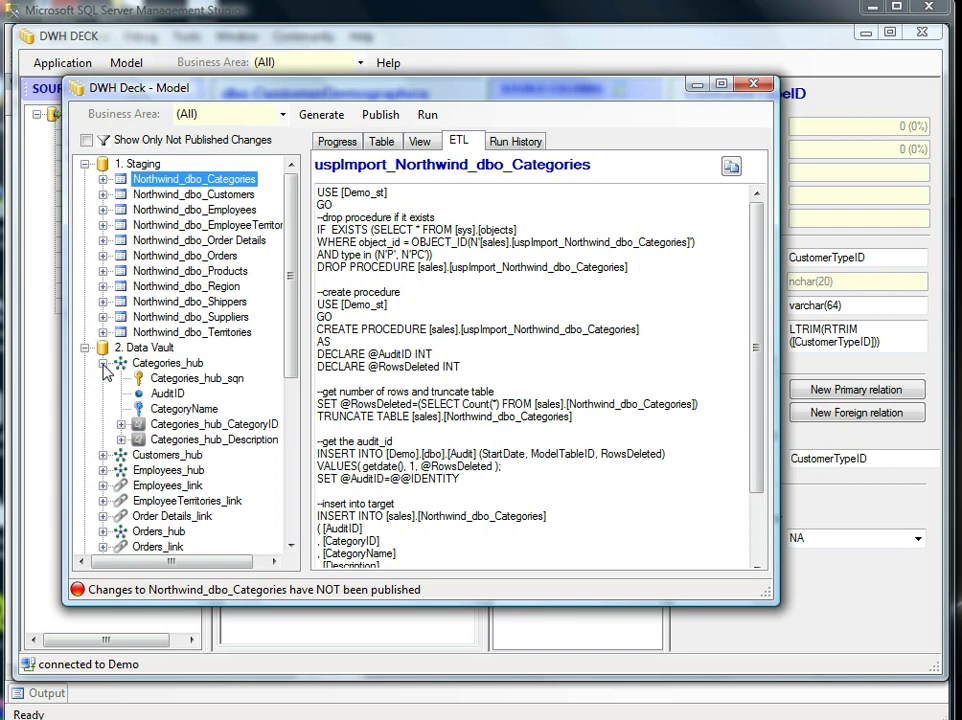
left_click(120, 425)
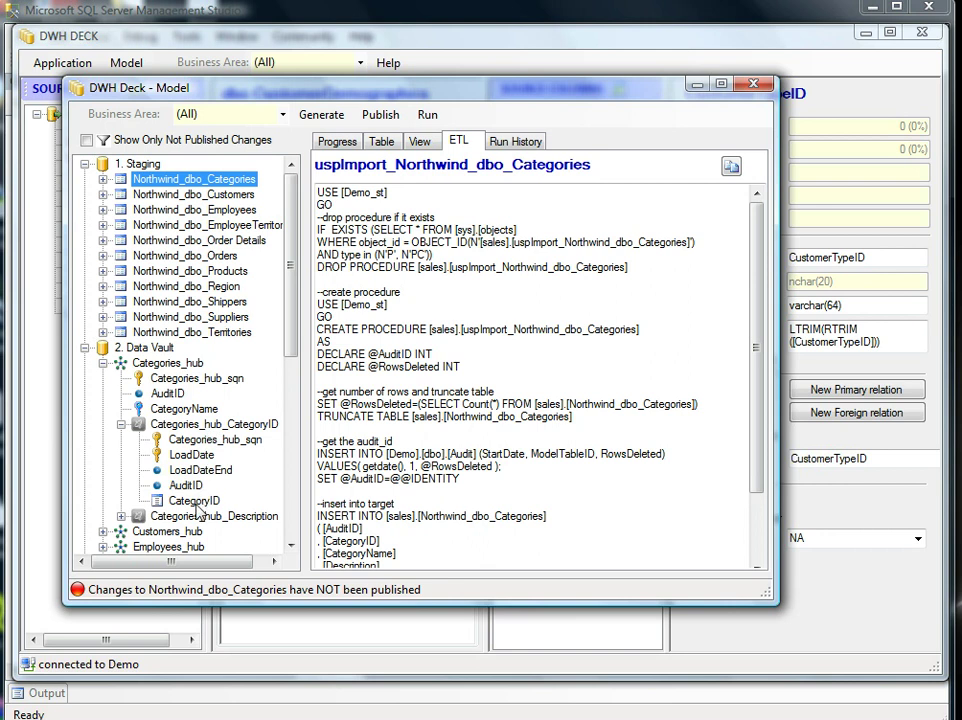
left_click(194, 500)
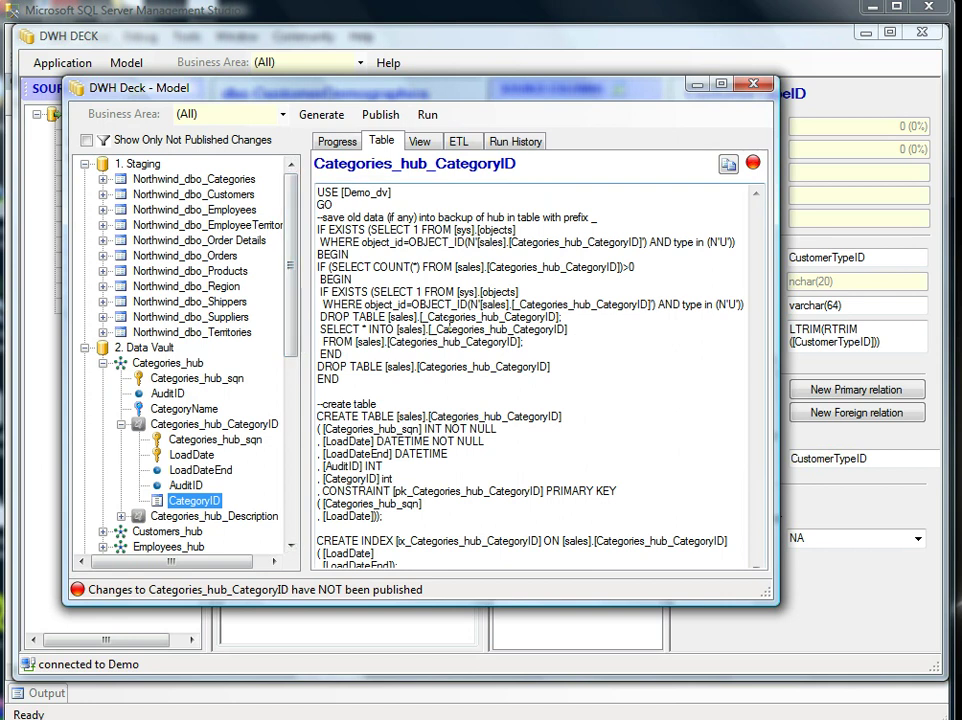
left_click(437, 240)
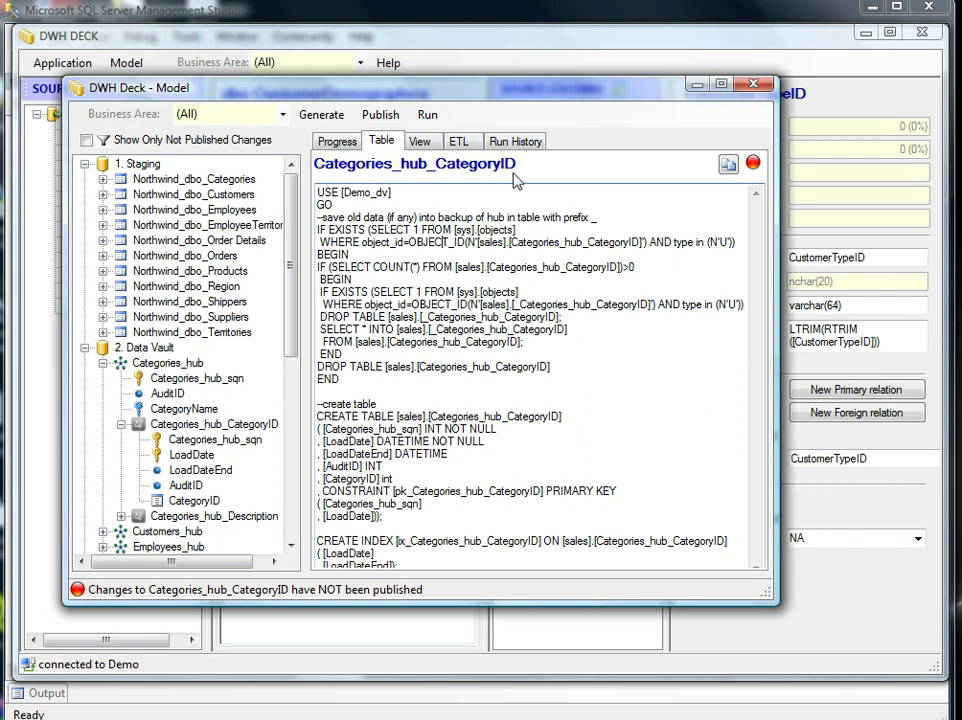
Step: Publish the generated model and switch to SQL Server Management Studio
left_click(380, 118)
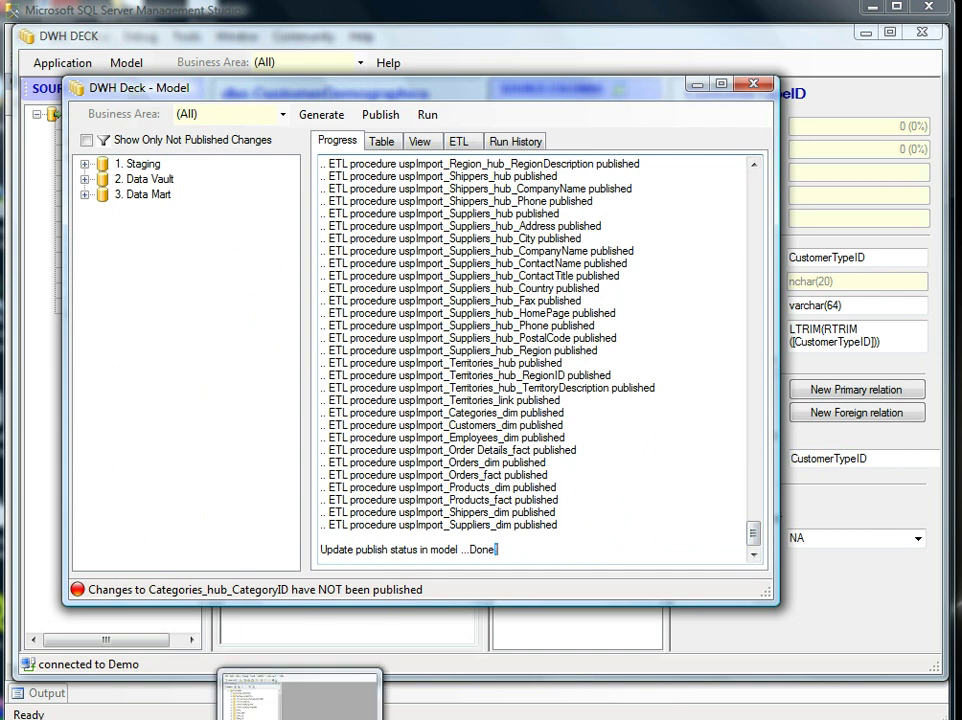
left_click(300, 718)
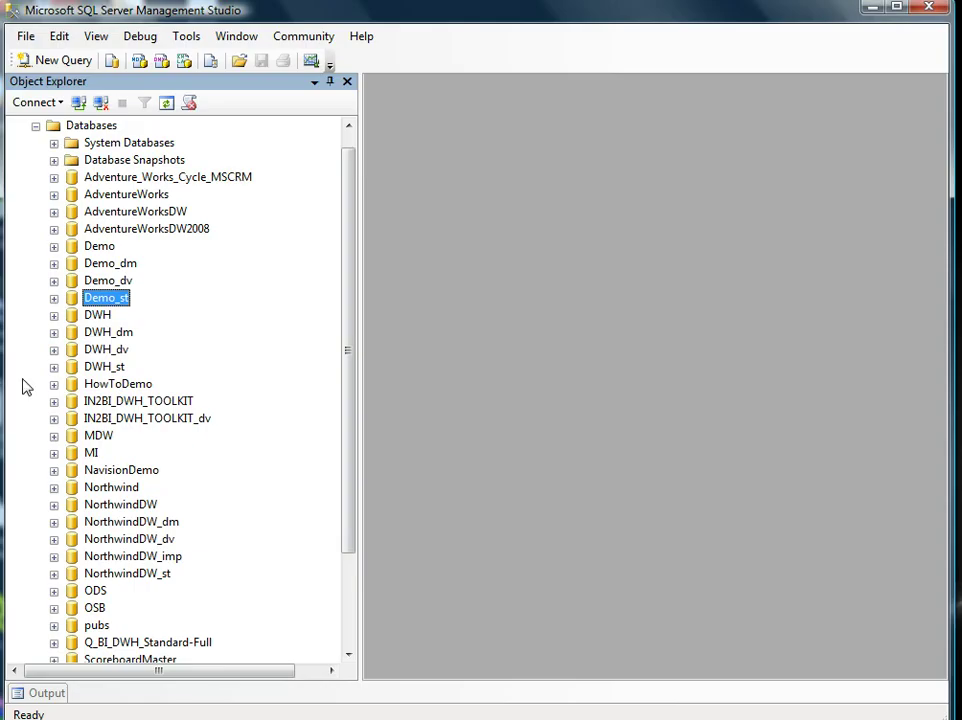
Step: Expand the Demo_st database and check its tables, views and stored procedures
left_click(54, 298)
left_click(72, 332)
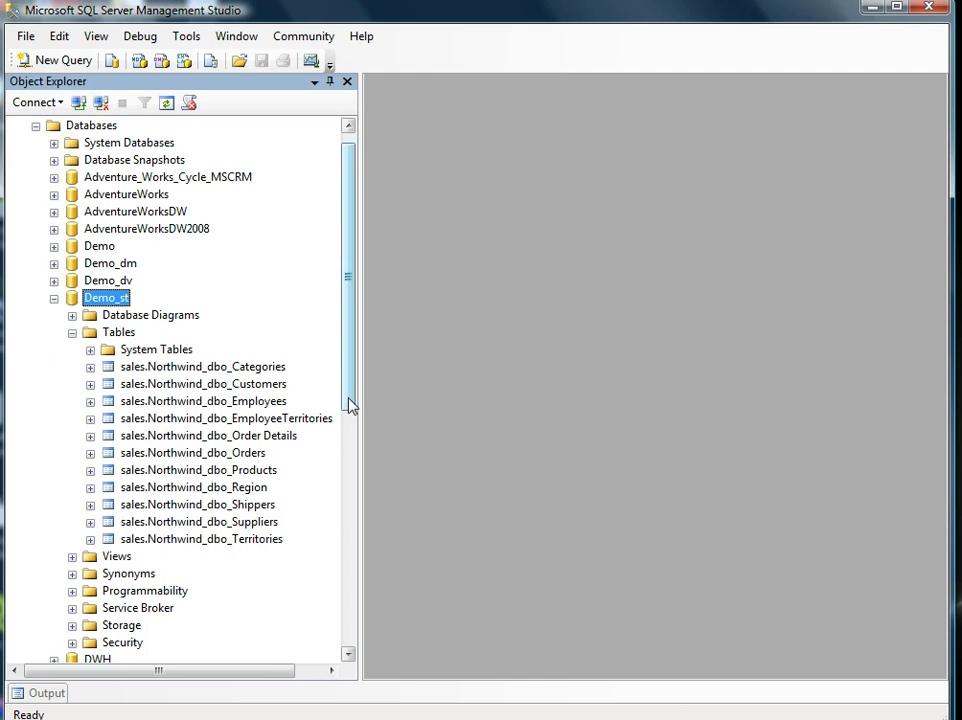
left_click_drag(350, 414, 270, 500)
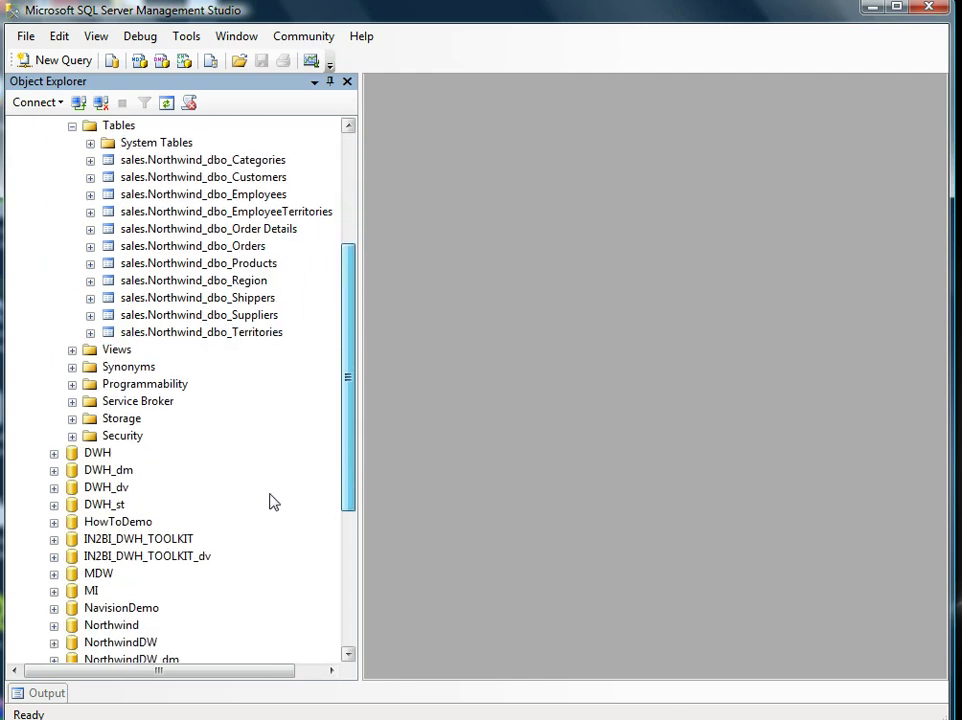
left_click(72, 350)
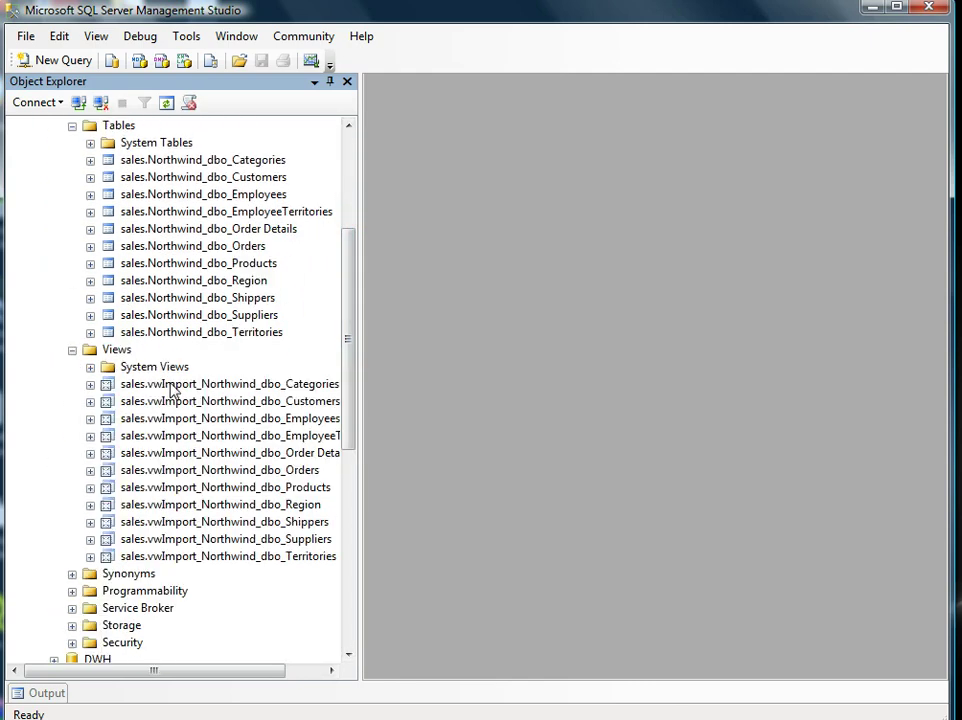
left_click(72, 591)
left_click(91, 522)
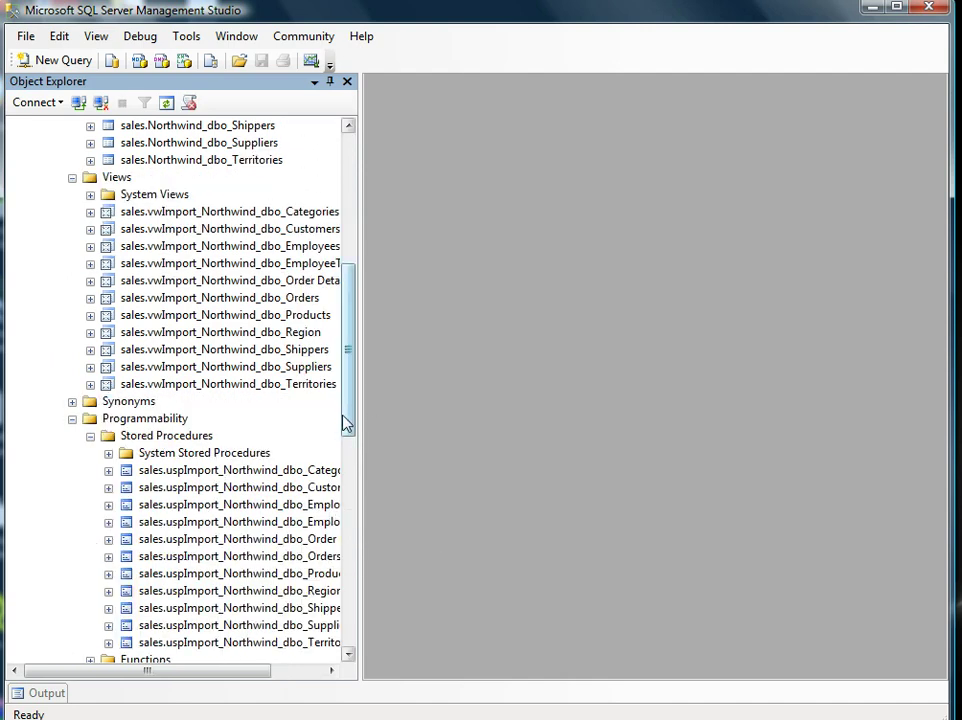
Step: Expand the Demo_dv database and check its hub and satellite tables
left_click_drag(346, 423, 283, 238)
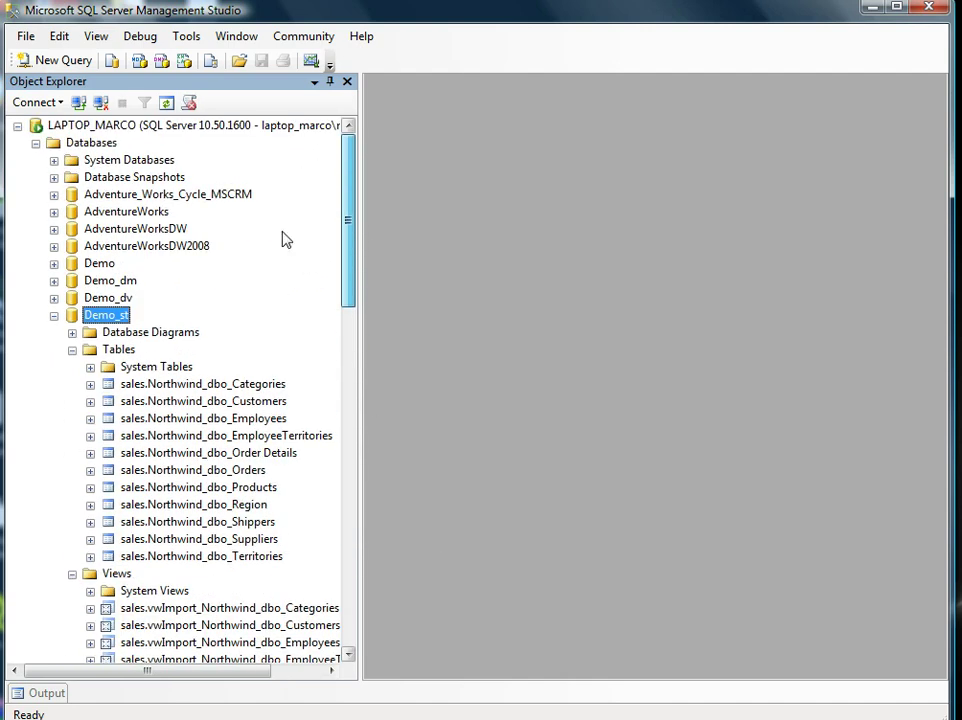
left_click(54, 298)
left_click(74, 334)
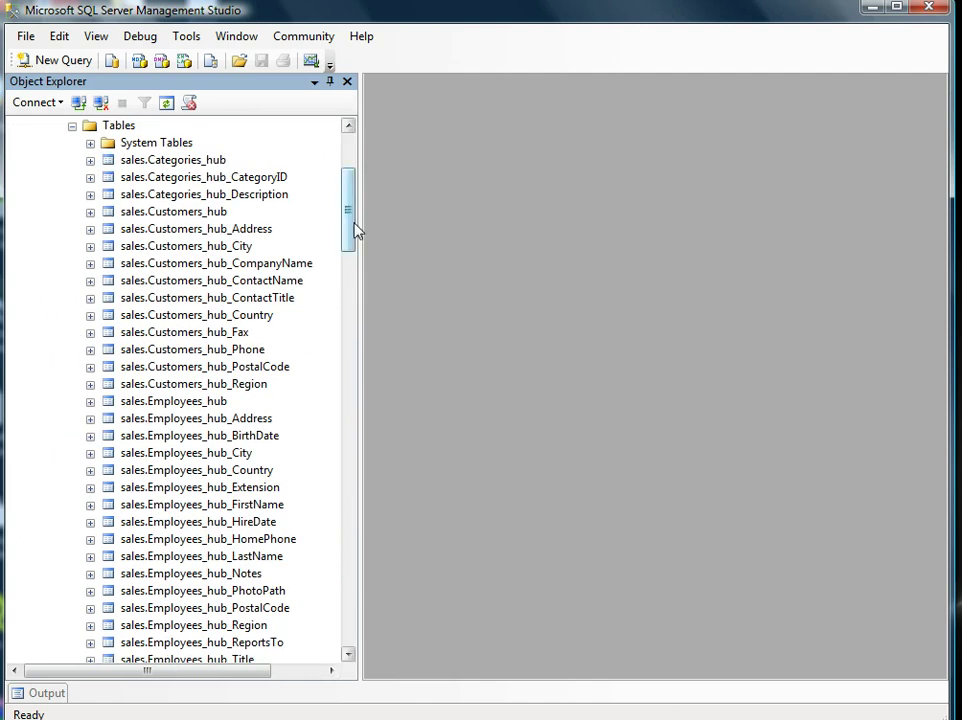
Step: Expand the Demo_dm database and check its dimension and fact tables
left_click_drag(350, 232, 352, 176)
left_click(54, 281)
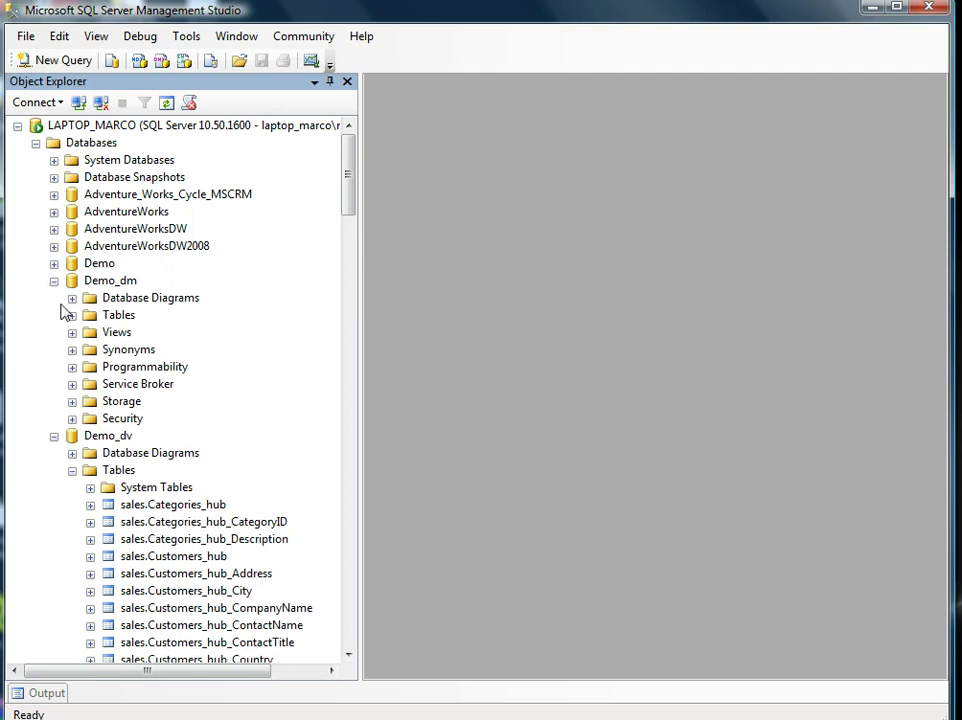
left_click(72, 315)
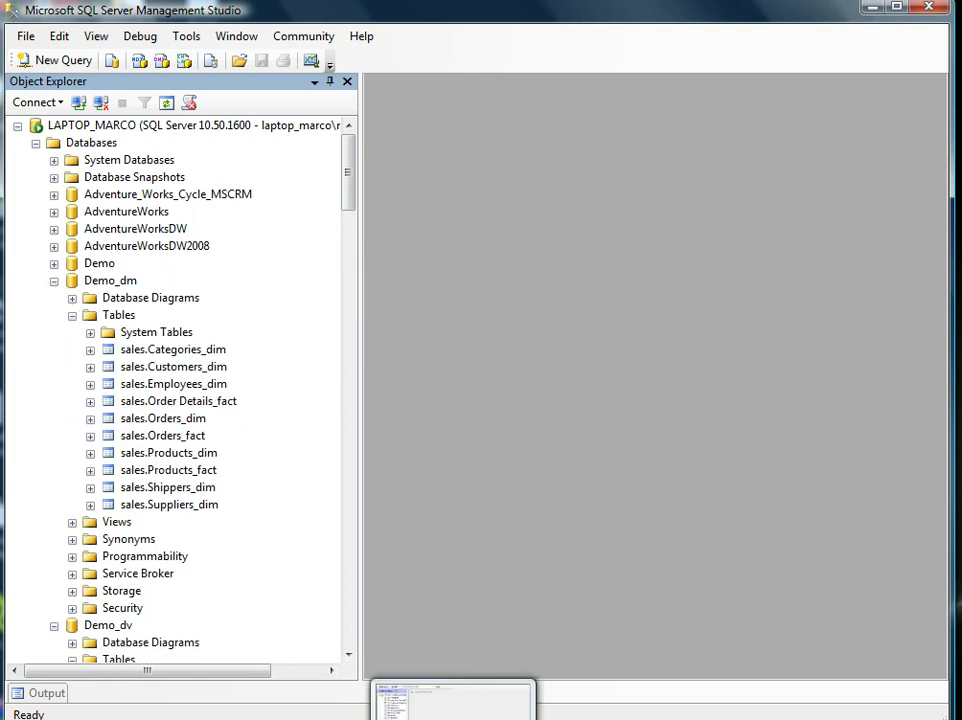
Step: Switch to DWH Deck and run the published model's ETL procedures for all business areas
left_click(606, 719)
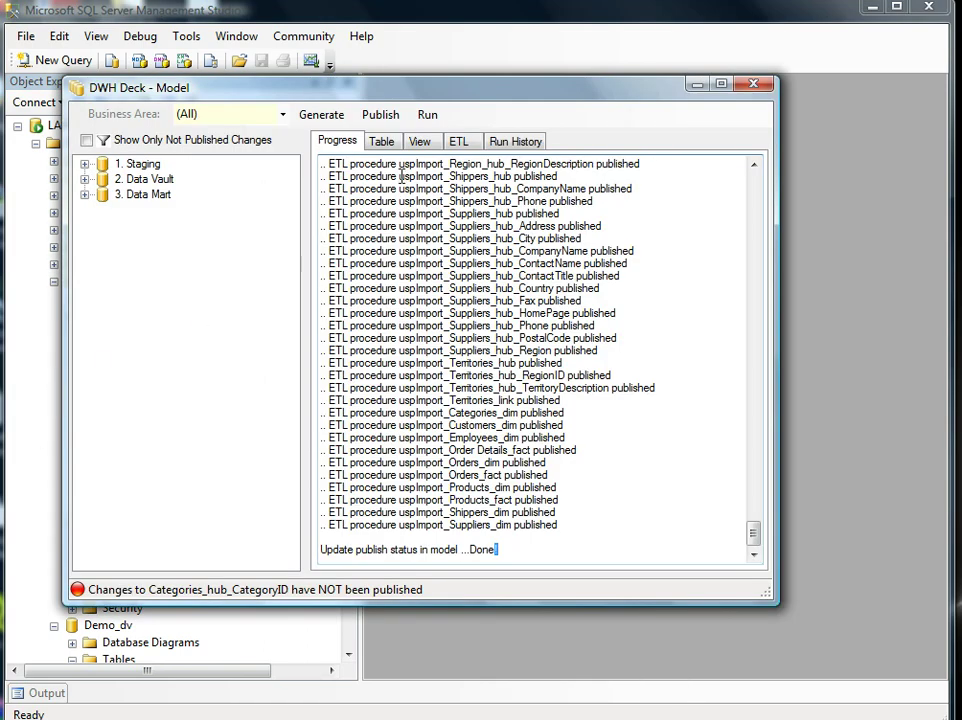
left_click(427, 115)
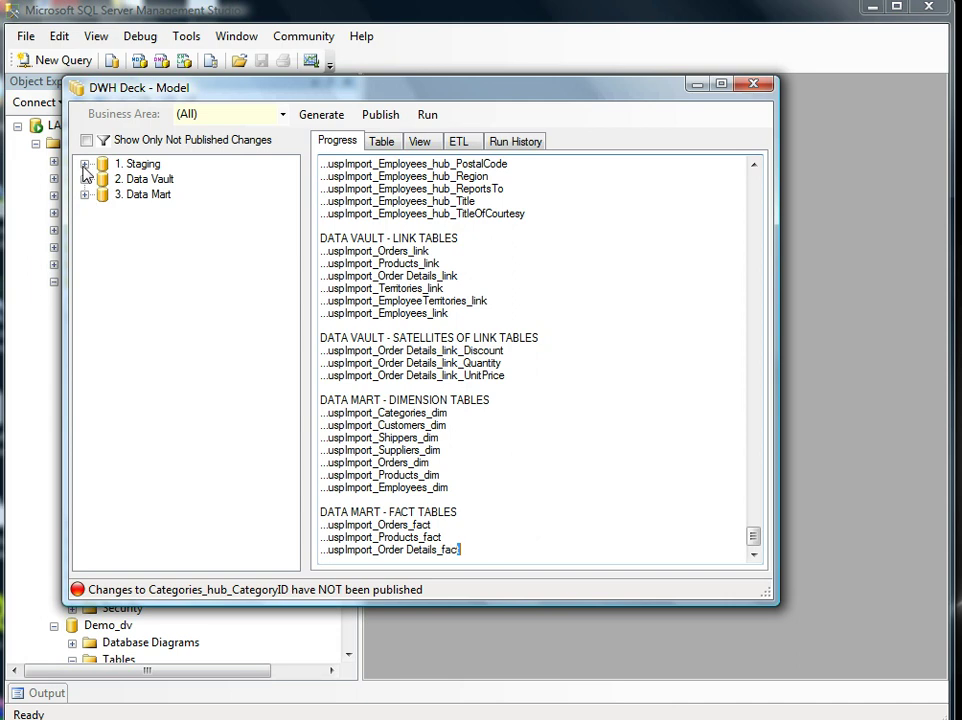
Step: Expand Staging and view the run history of the Northwind_dbo_Categories table
left_click(85, 164)
left_click(185, 180)
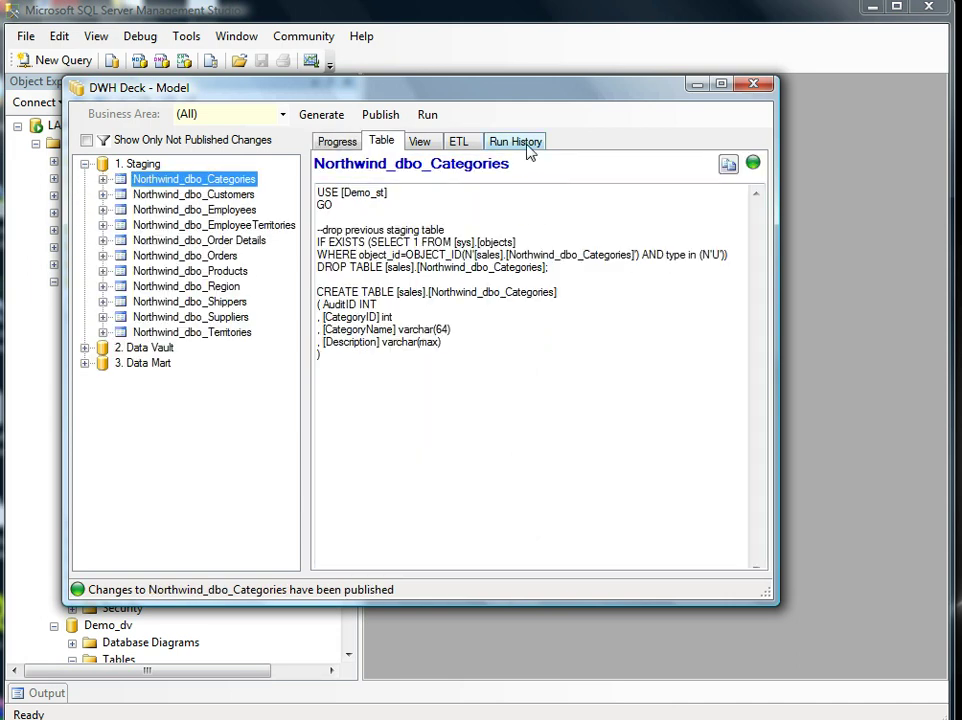
left_click(527, 143)
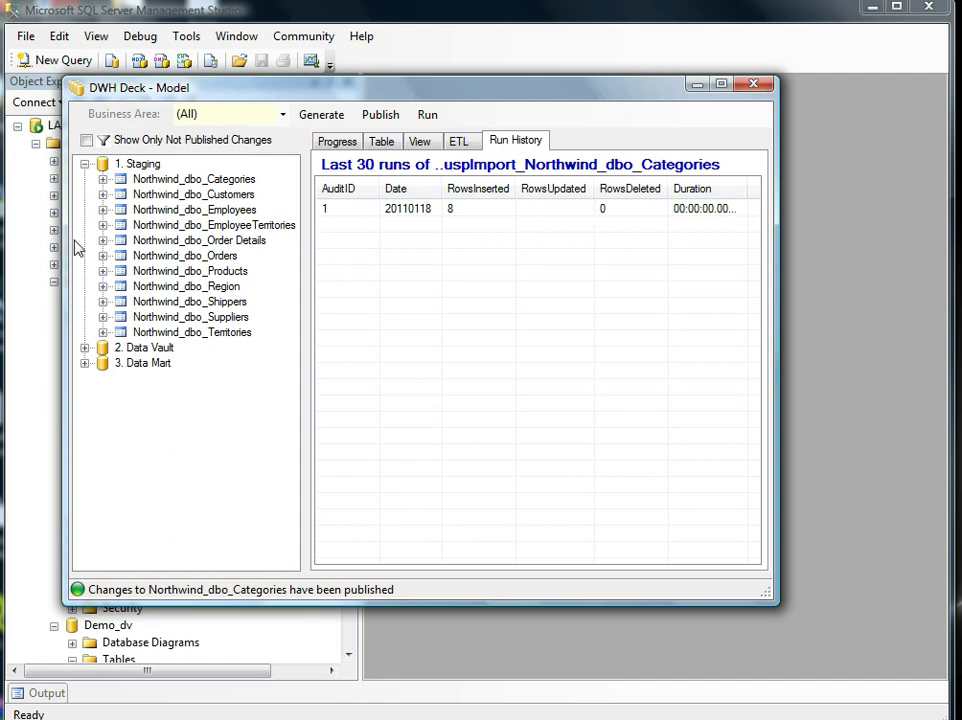
Step: Expand Categories_hub in the Data Vault and view its run history
left_click(85, 348)
left_click(102, 317)
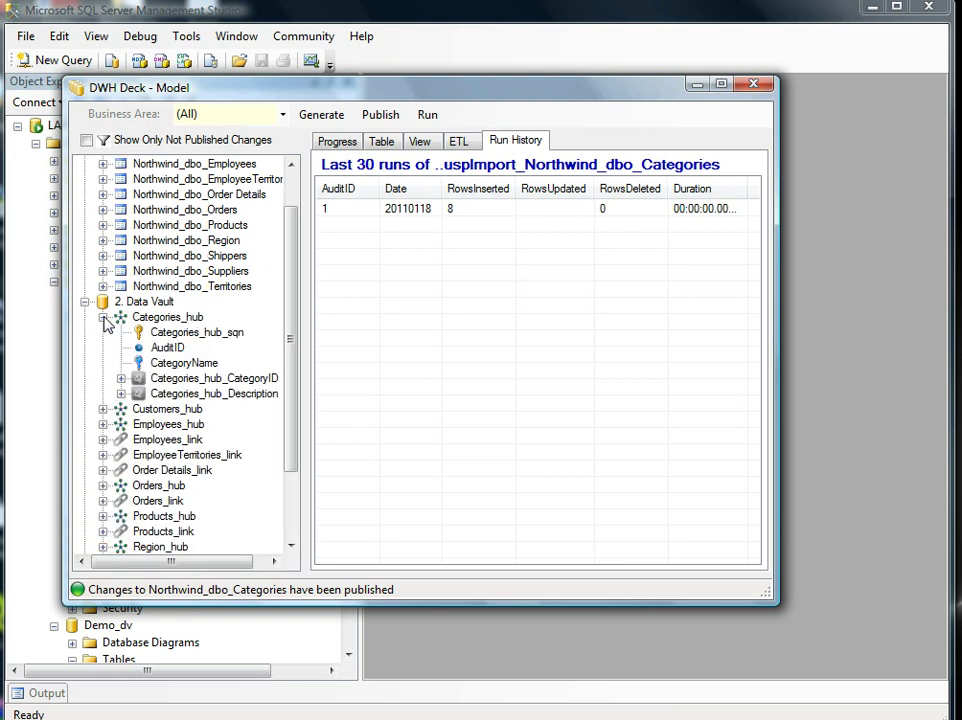
left_click(185, 320)
left_click(516, 141)
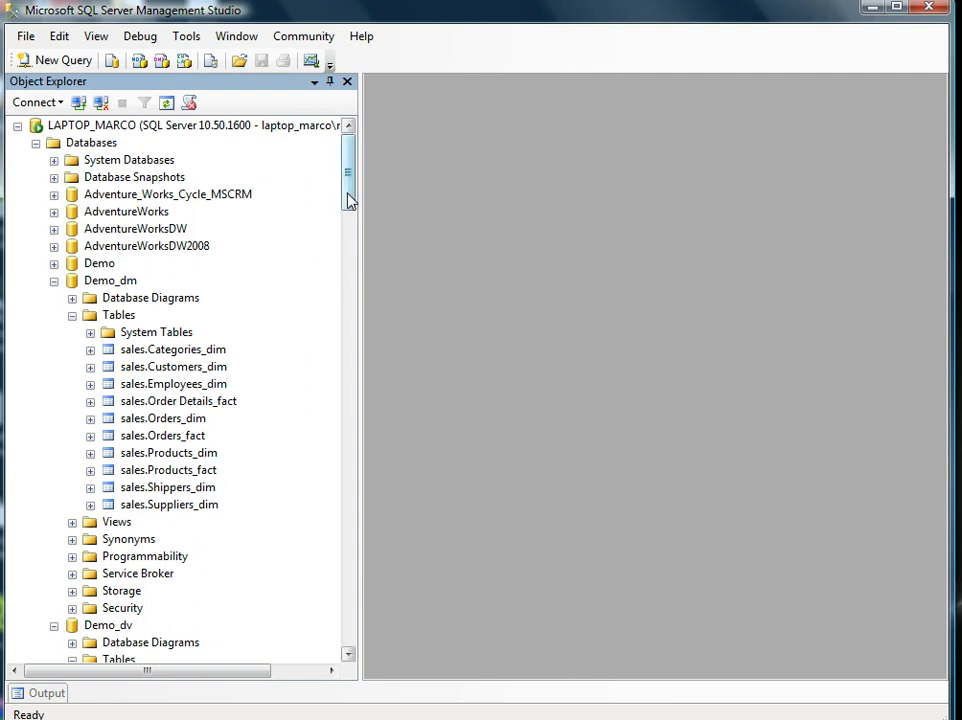
Step: In SQL Server Management Studio, select the top 1000 rows of sales.Categories_hub in the Demo_dv database
left_click_drag(349, 206, 341, 253)
left_click(141, 318)
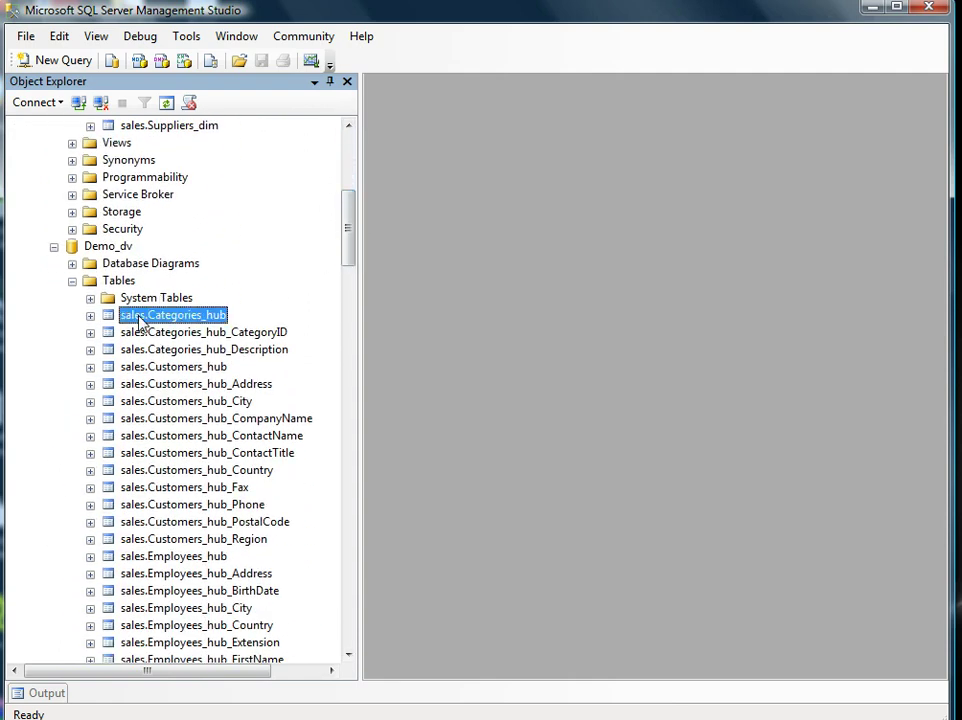
right_click(141, 320)
left_click(189, 370)
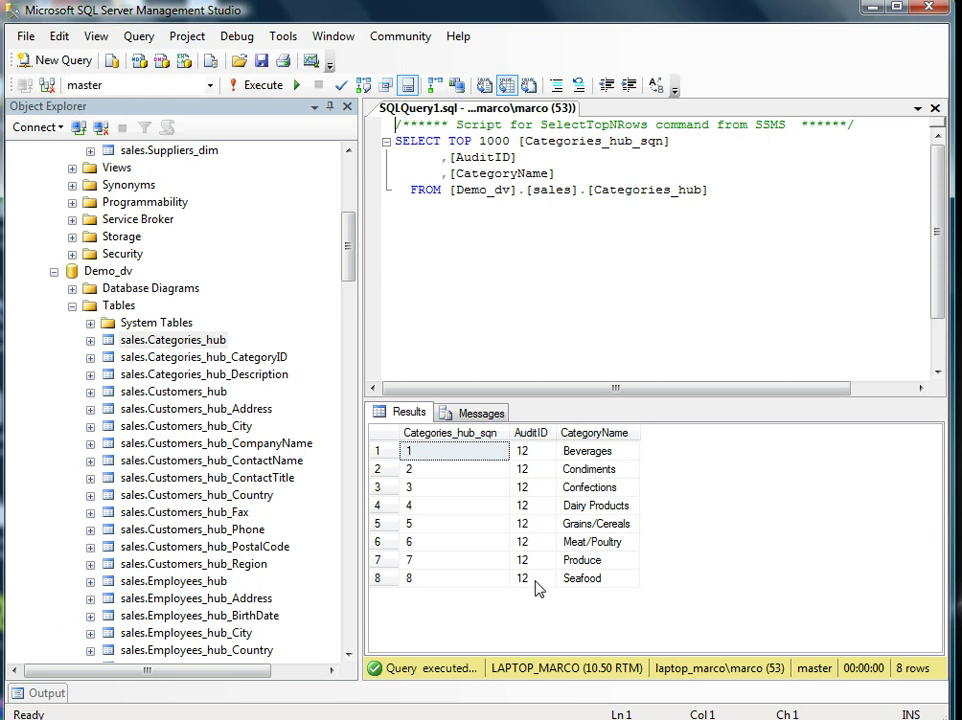
Step: Expand the Demo database's tables and select the top 1000 rows of dbo.Audit
left_click(348, 260)
left_click_drag(348, 260, 348, 217)
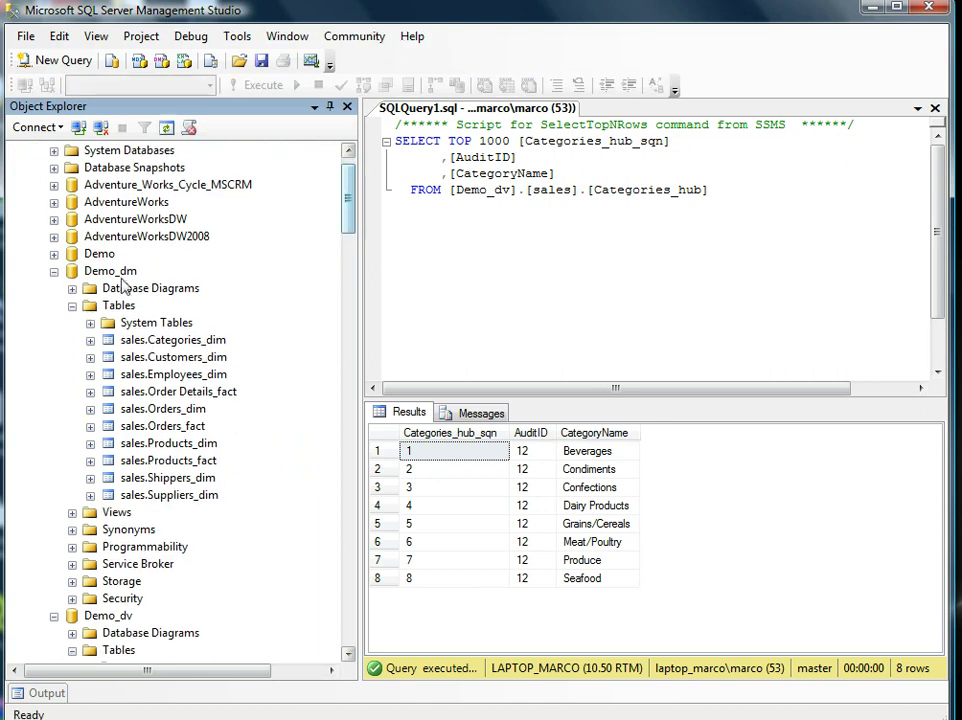
left_click(54, 254)
left_click(72, 288)
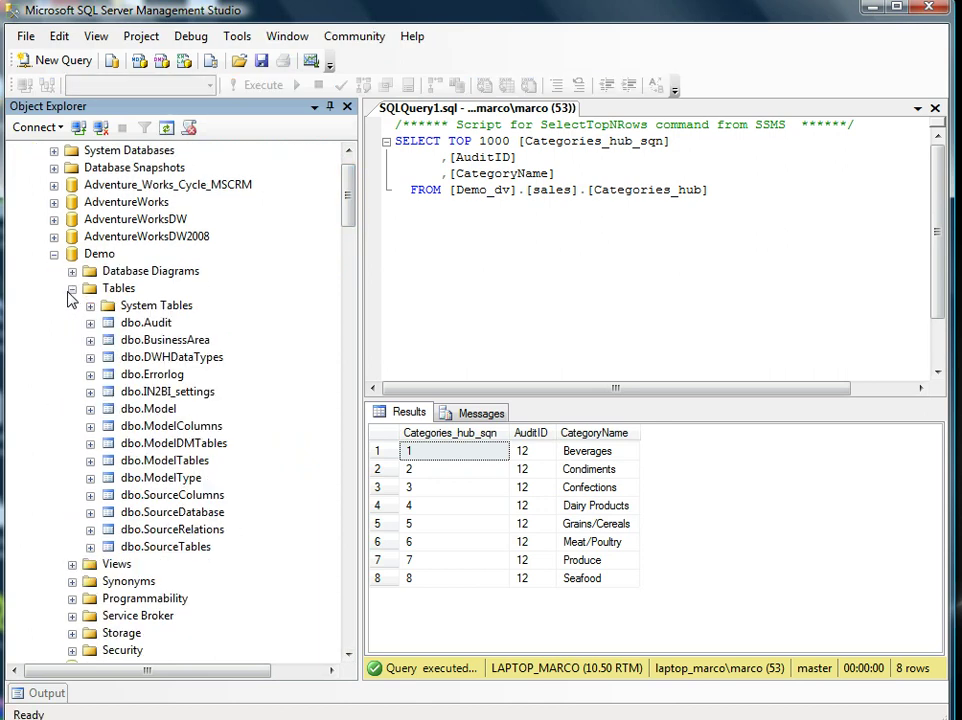
left_click(157, 322)
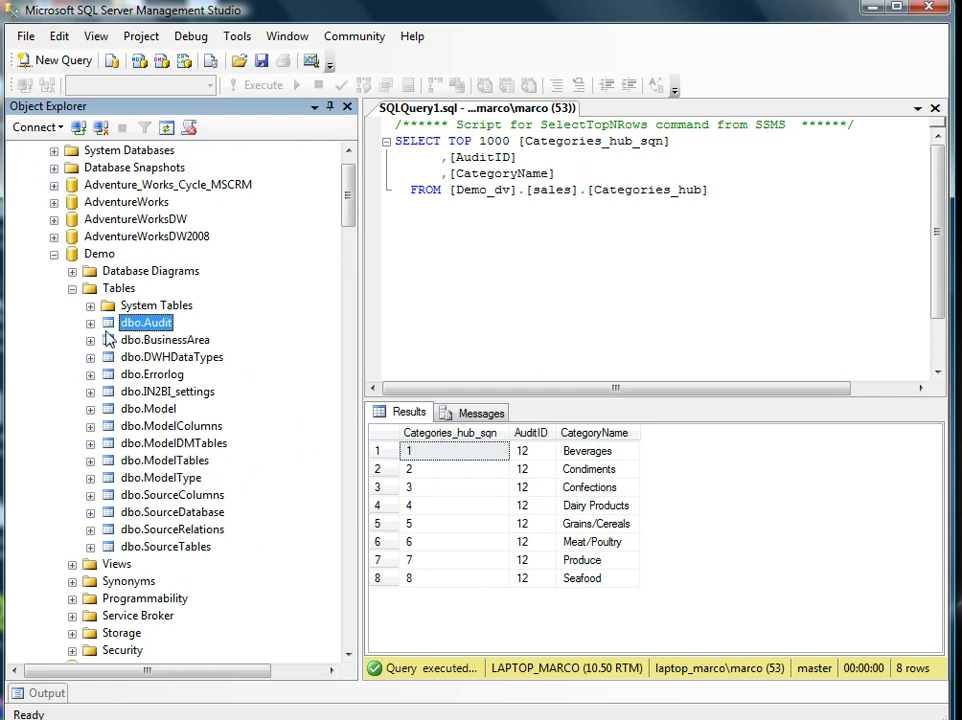
right_click(161, 331)
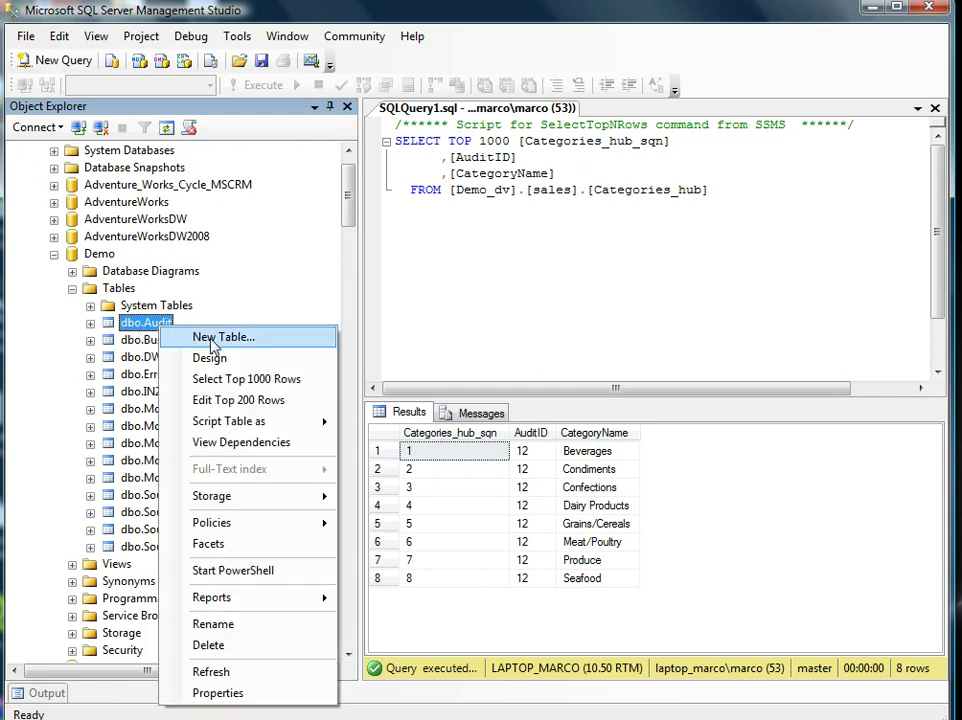
left_click(237, 384)
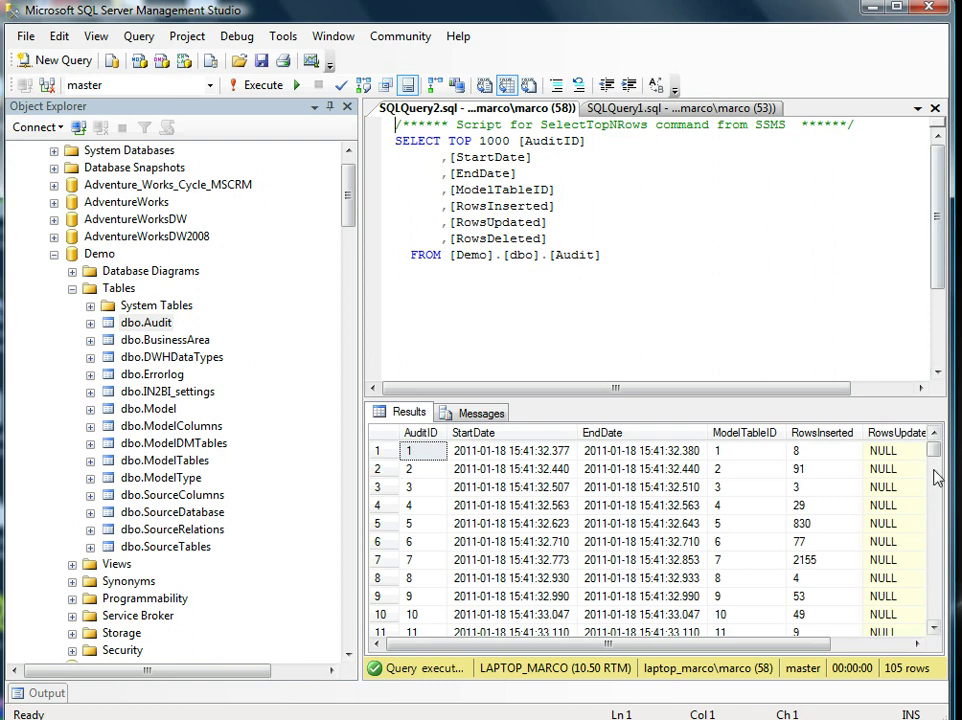
Step: Examine the inserted, updated and deleted row counts for AuditID 12, and collapse the Demo database's tables
left_click(934, 627)
left_click(934, 627)
left_click(414, 616)
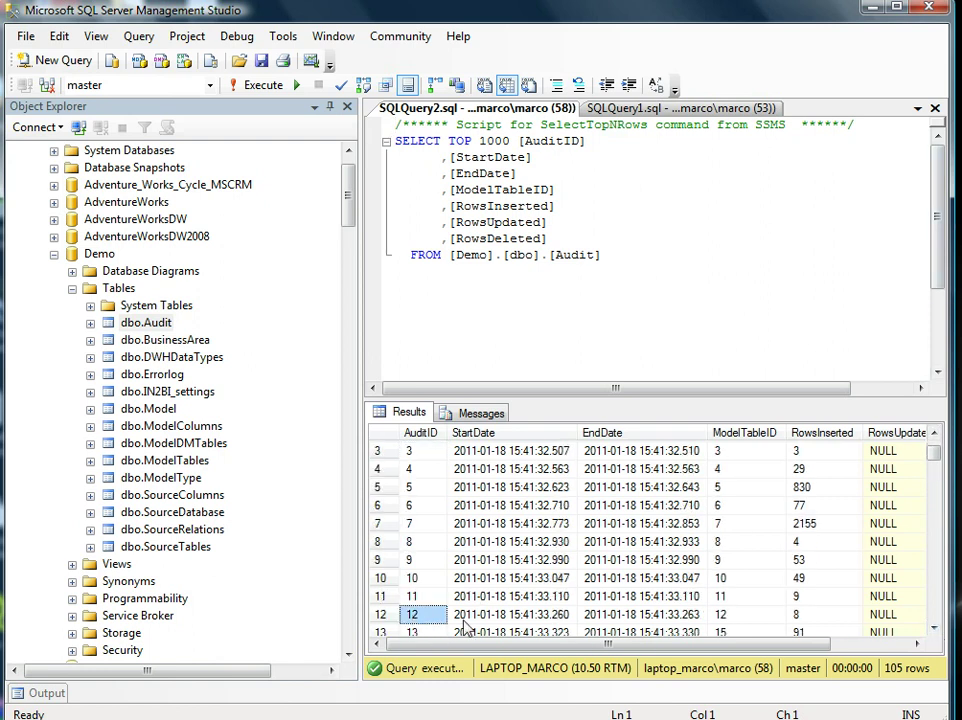
left_click(835, 620)
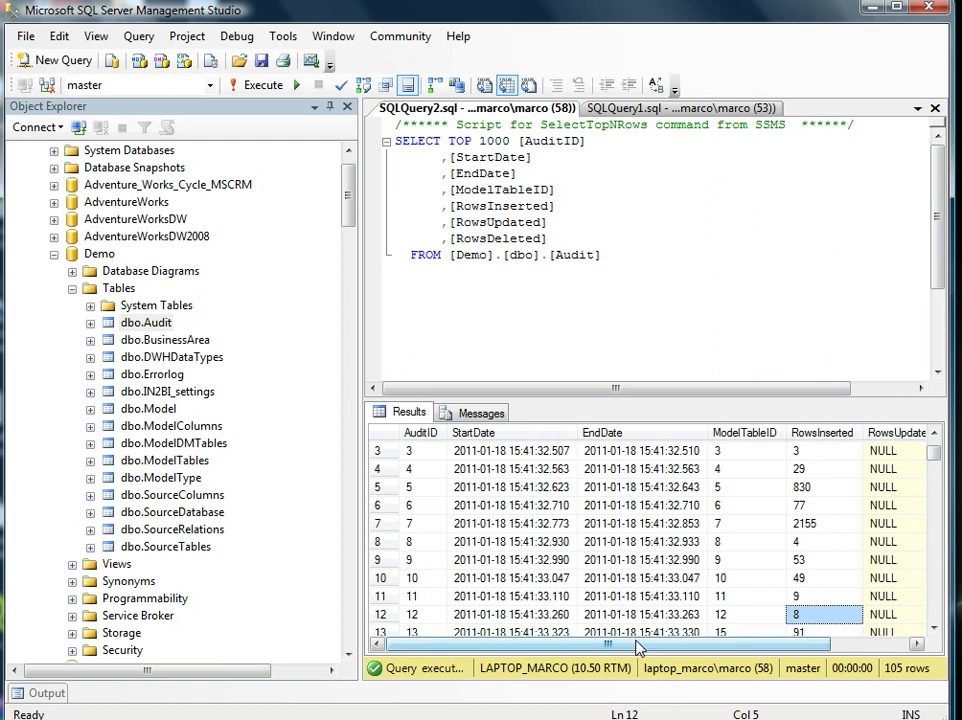
left_click_drag(670, 645, 787, 648)
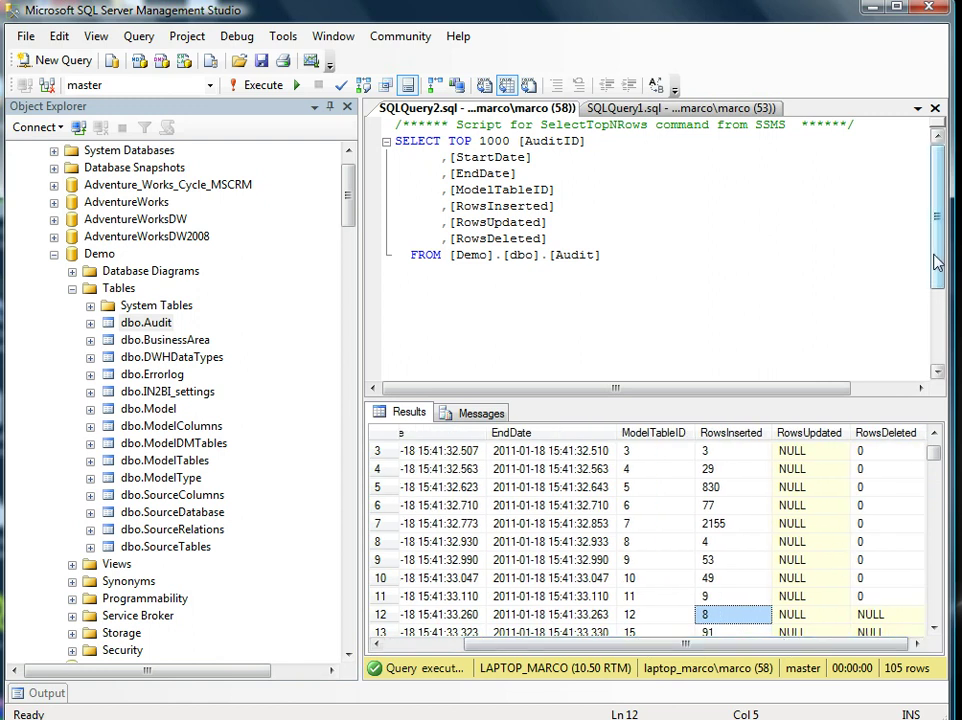
left_click_drag(936, 262, 936, 328)
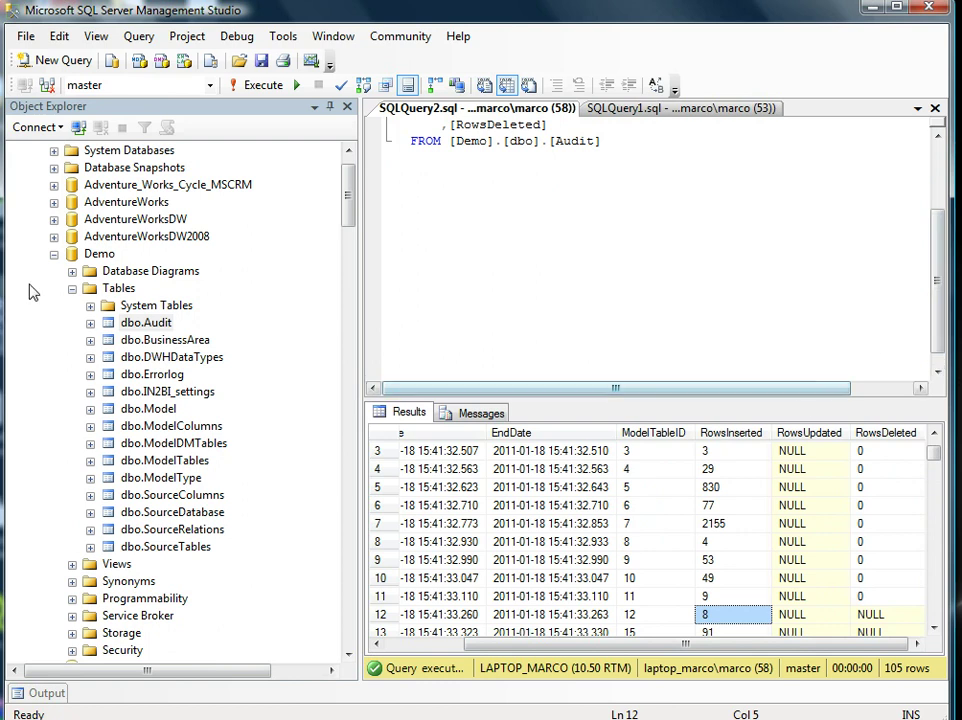
left_click(73, 289)
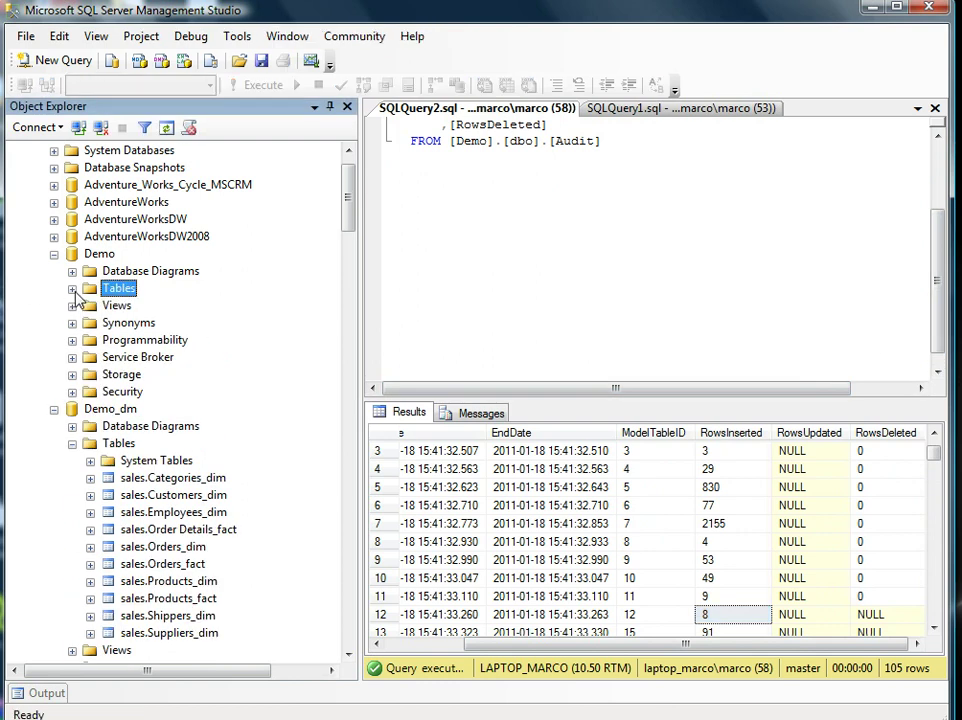